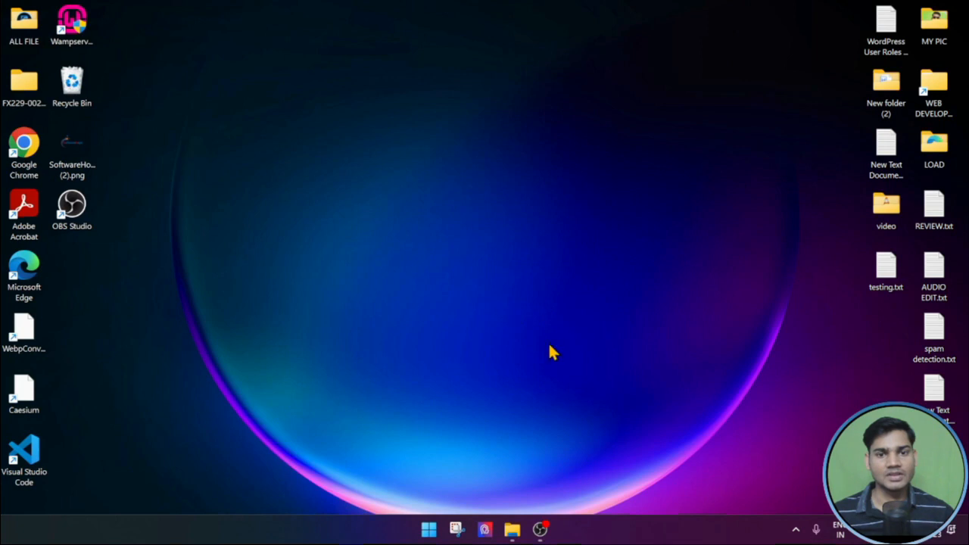
- Open Microsoft Edge and load the localhost Wampserver homepage
{"action": "left_click", "coordinate": [429, 530]}
{"action": "left_click", "coordinate": [457, 165]}
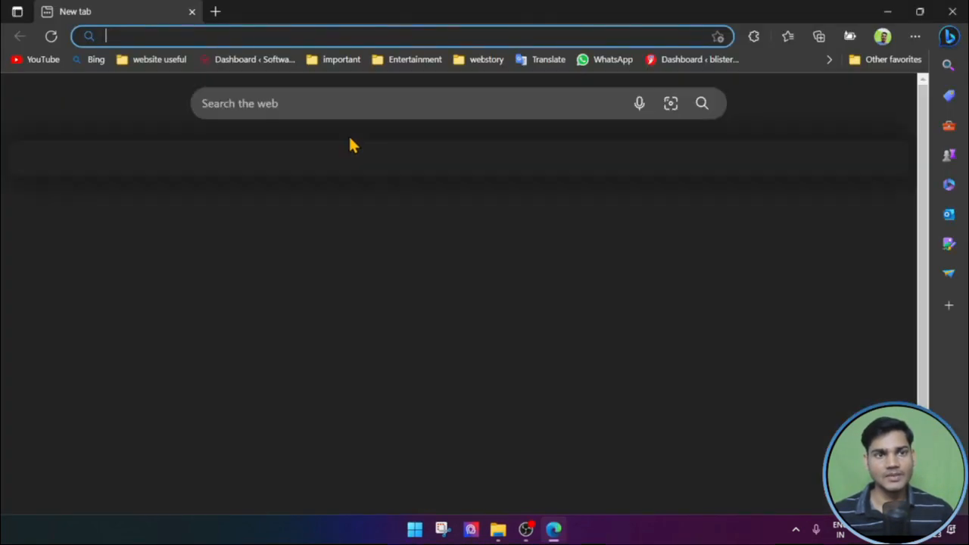
{"action": "left_click", "coordinate": [217, 33]}
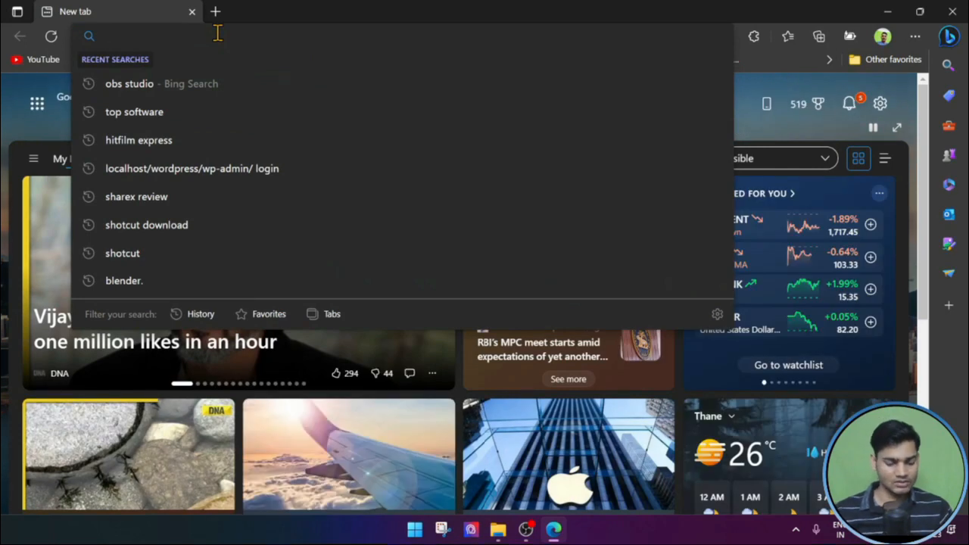
{"action": "type", "text": "Localhost"}
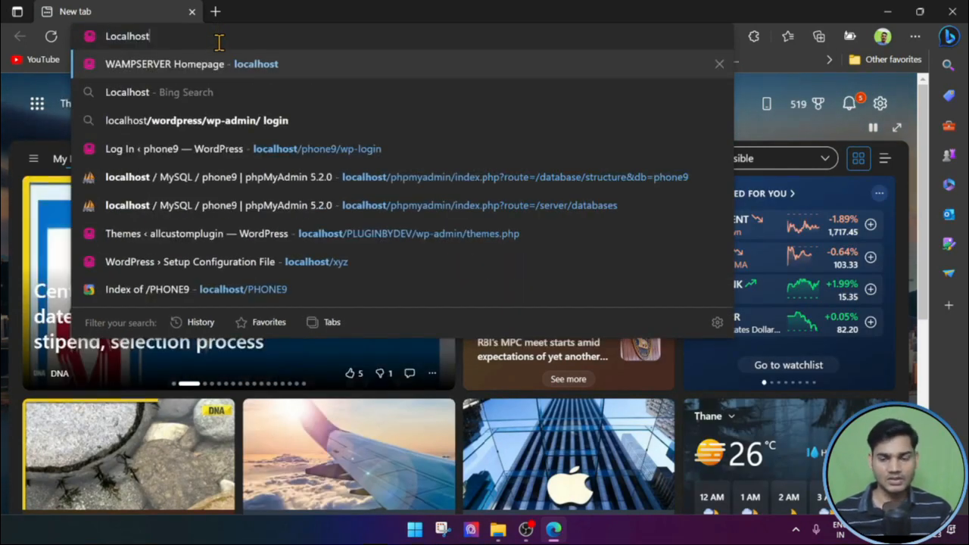
{"action": "key", "text": "Return"}
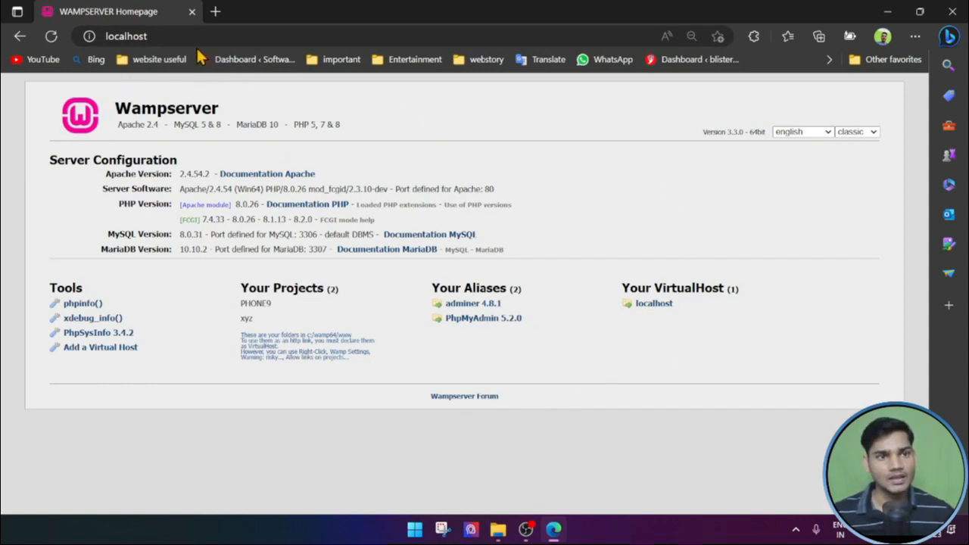
- Switch to File Explorer and select the PHONE9 folder in C:\wamp64\www to check the site's folder name
{"action": "left_click", "coordinate": [279, 37]}
{"action": "left_click", "coordinate": [263, 38]}
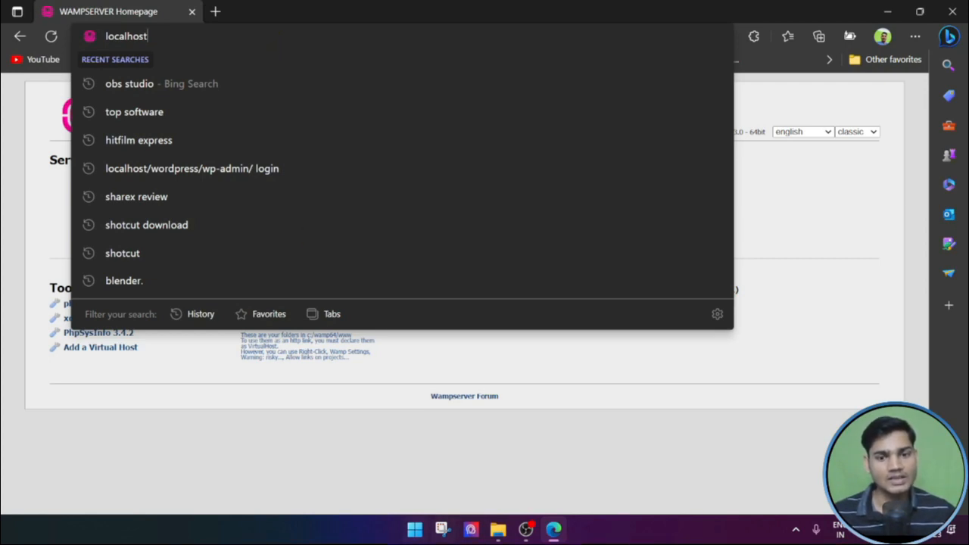
{"action": "left_click", "coordinate": [494, 534]}
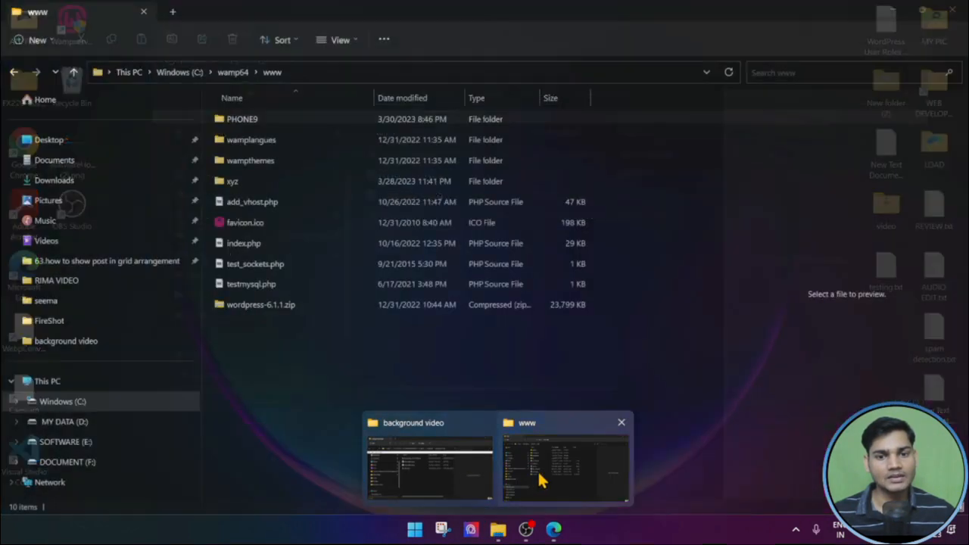
{"action": "left_click", "coordinate": [543, 480]}
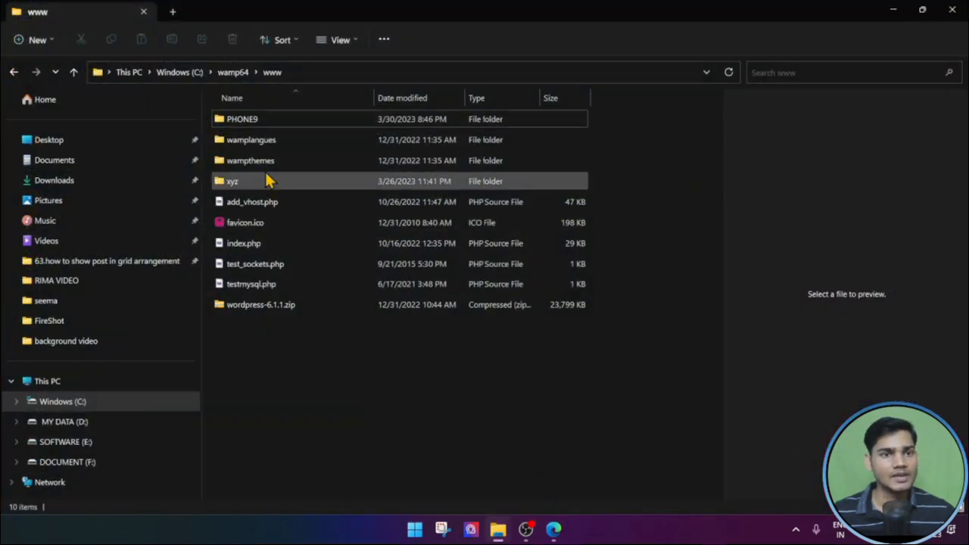
{"action": "left_click", "coordinate": [275, 125]}
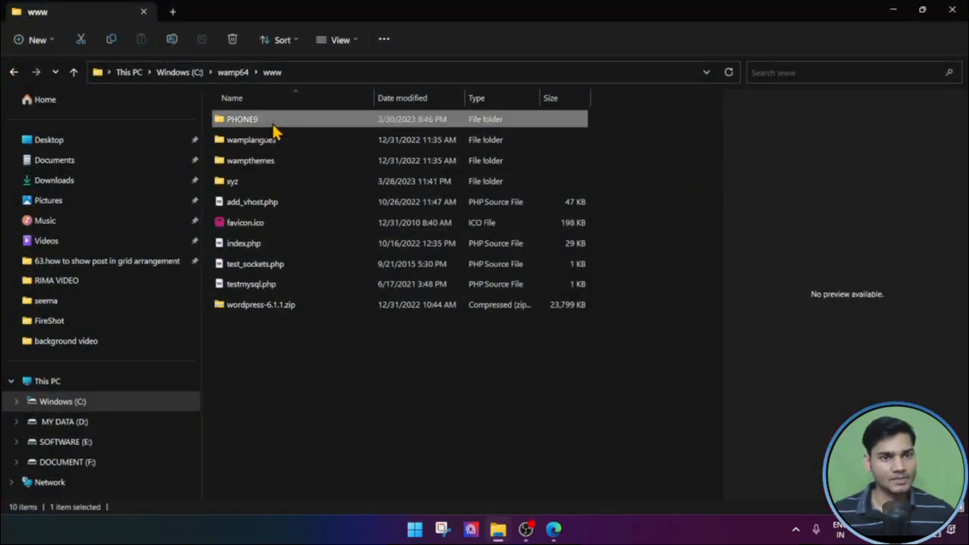
{"action": "left_click", "coordinate": [272, 124]}
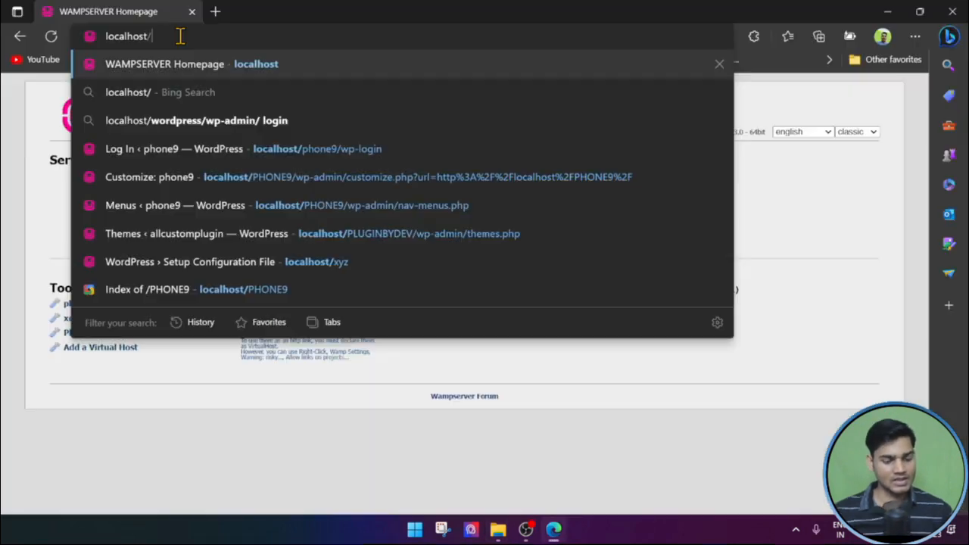
- Switch back to Edge and load the WordPress login page at localhost/PHONE9/WP-LOGIN
{"action": "type", "text": "PHONE9"}
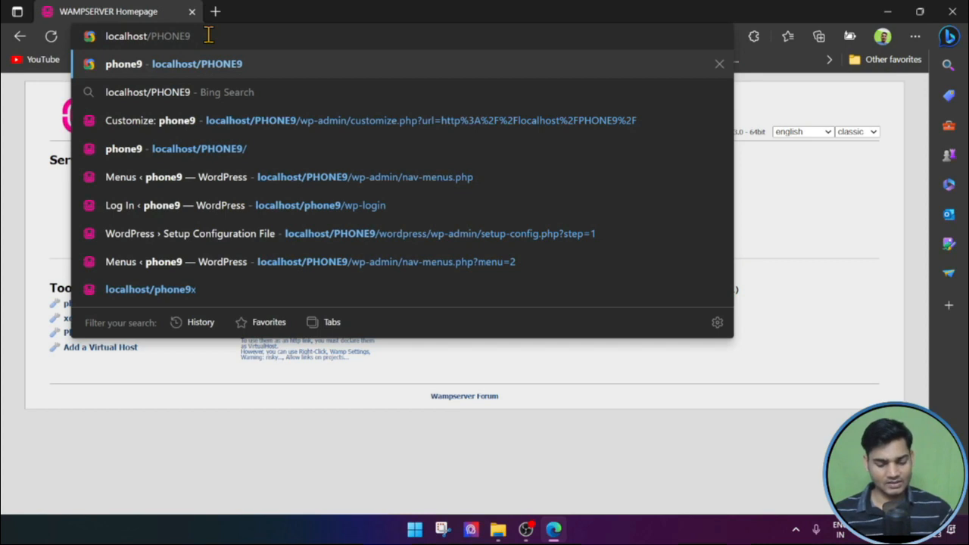
{"action": "type", "text": "/"}
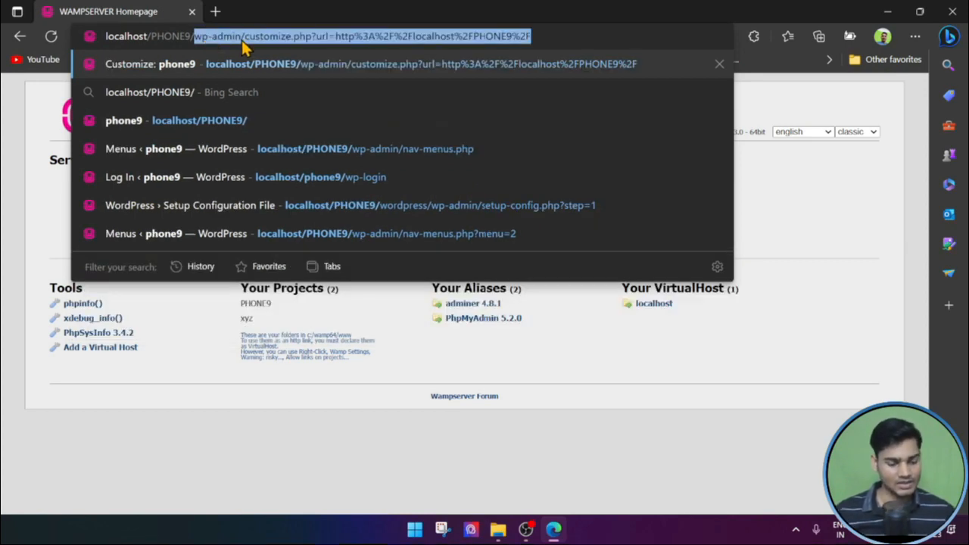
{"action": "type", "text": "WP"}
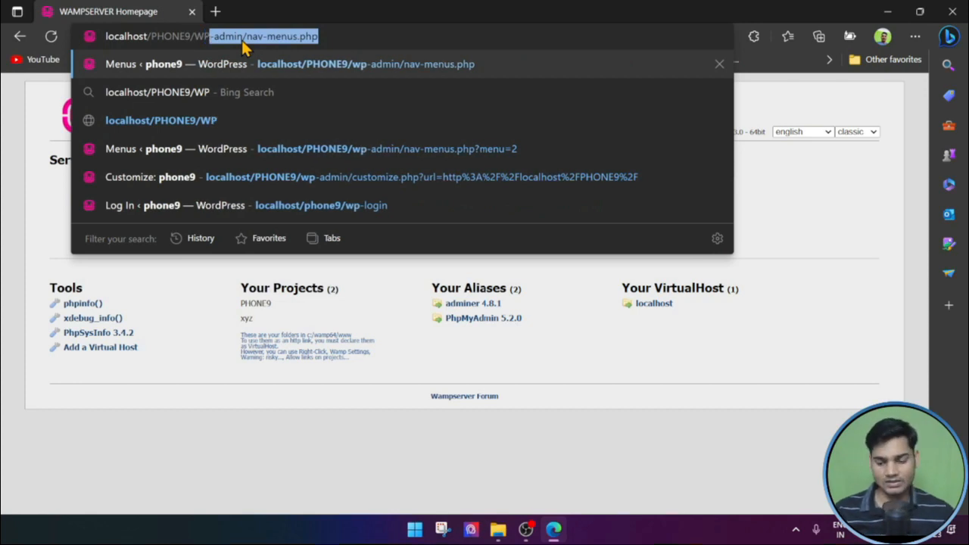
{"action": "type", "text": "-LOGIN"}
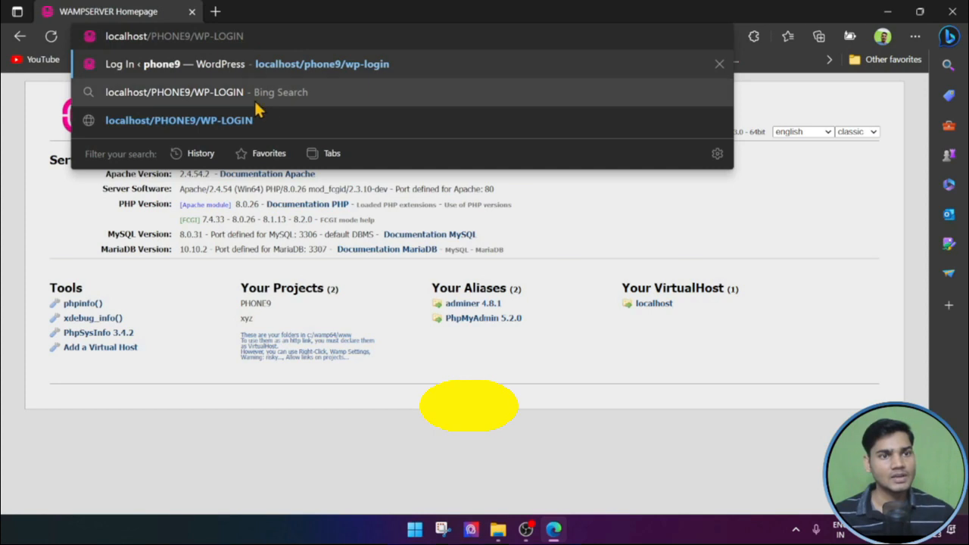
{"action": "key", "text": "Return"}
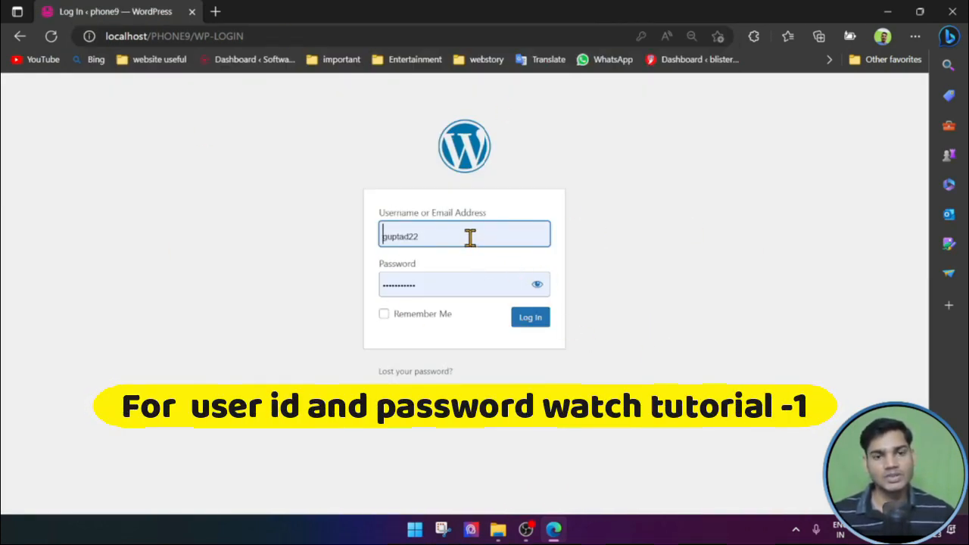
- Log in to the WordPress admin area with the prefilled username and password
{"action": "left_click", "coordinate": [471, 283]}
{"action": "left_click", "coordinate": [484, 235]}
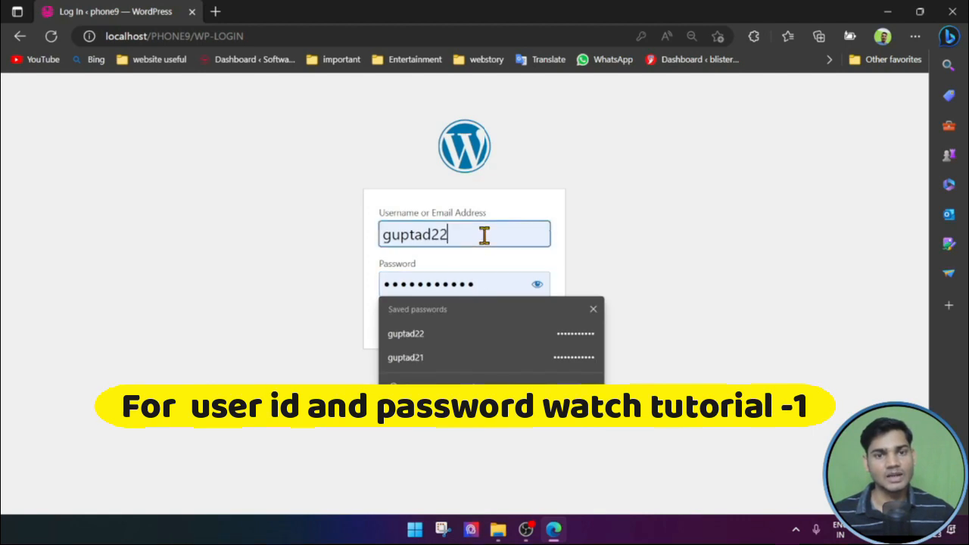
{"action": "left_click", "coordinate": [725, 351]}
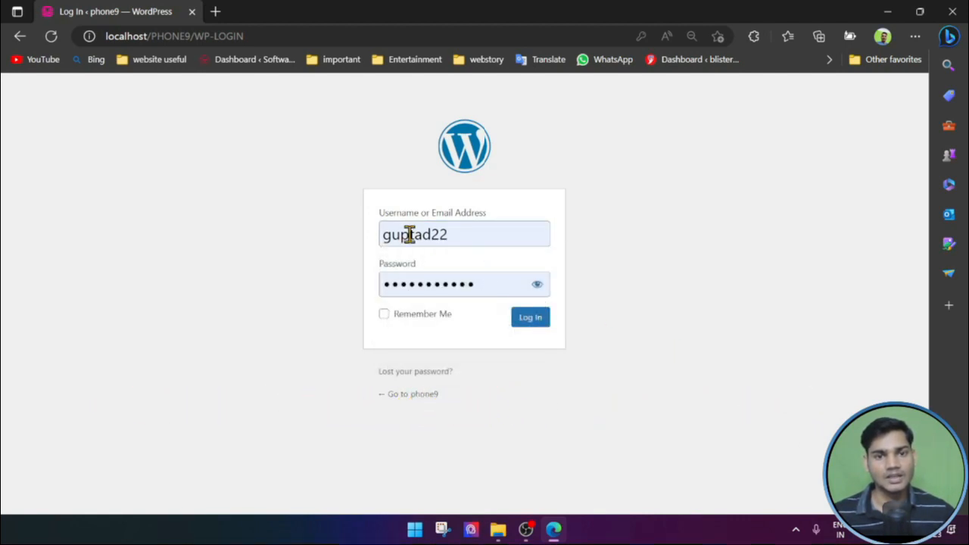
{"action": "left_click", "coordinate": [536, 321]}
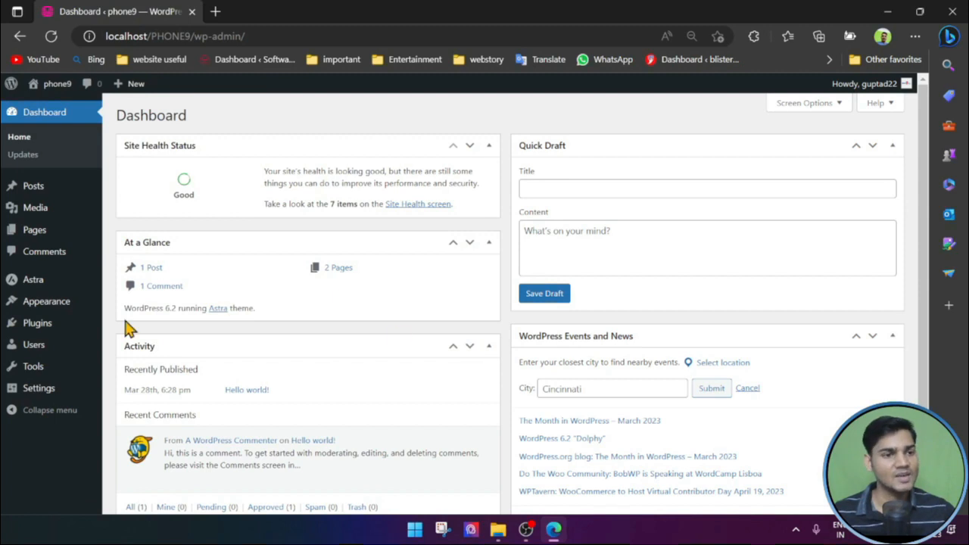
- Open the Menus page and view the live phone9 site in a new browser tab
{"action": "mouse_move", "coordinate": [64, 307]}
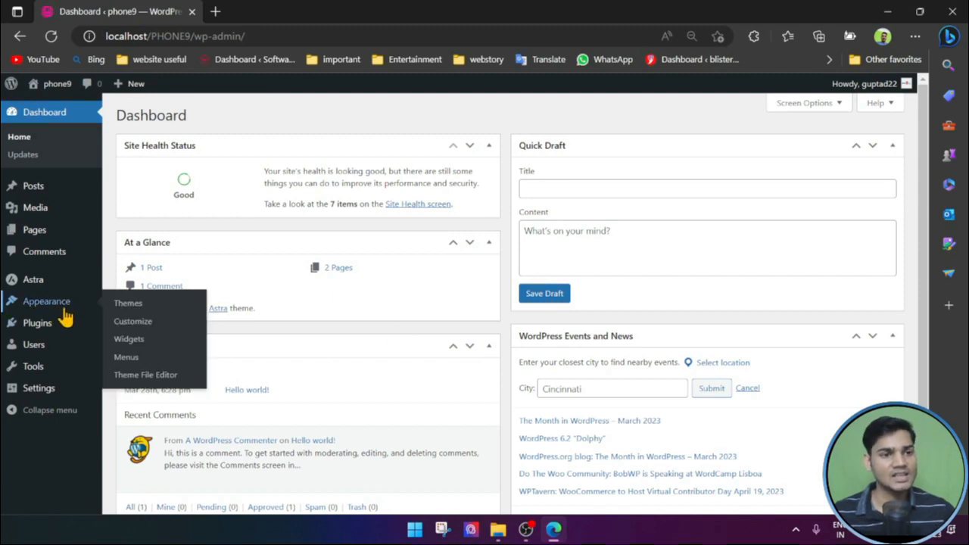
{"action": "left_click", "coordinate": [140, 362]}
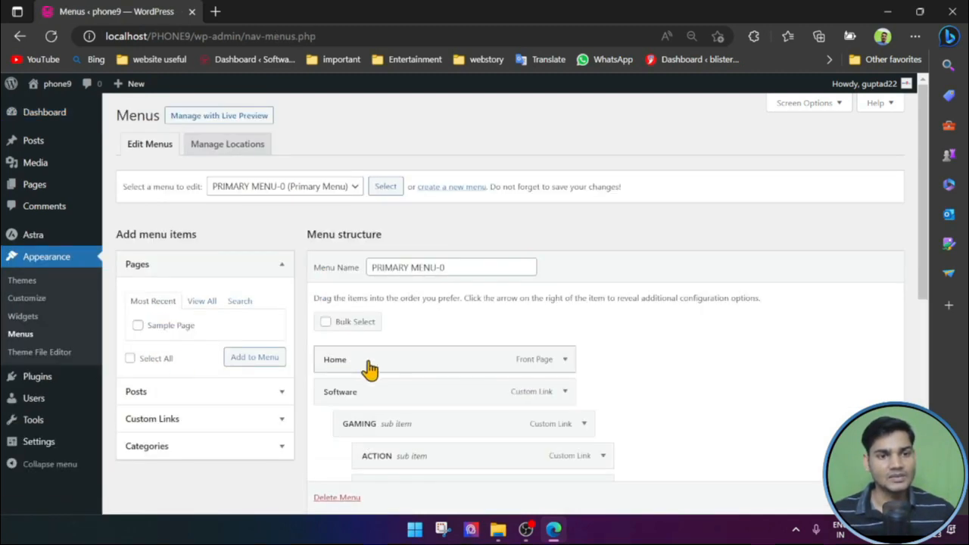
{"action": "right_click", "coordinate": [59, 90]}
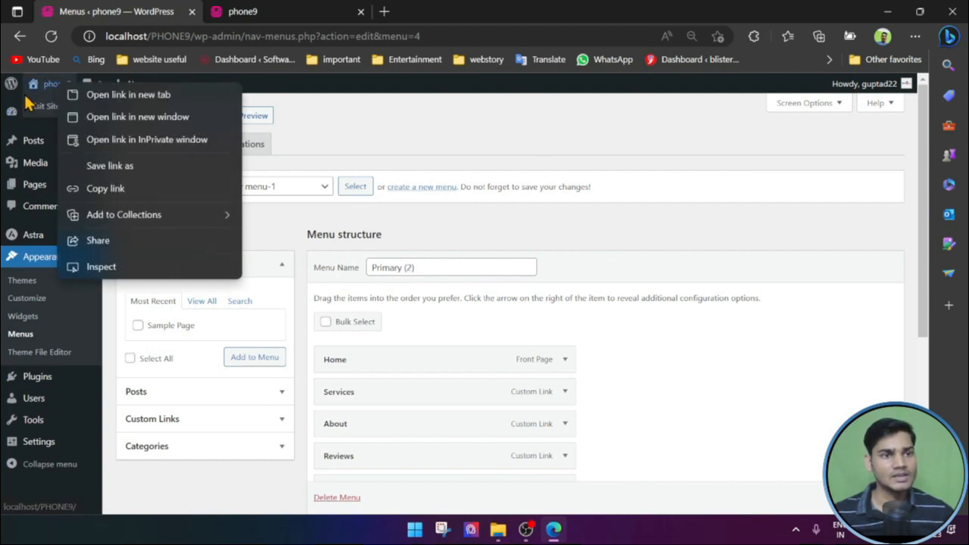
{"action": "left_click", "coordinate": [141, 96]}
{"action": "left_click", "coordinate": [467, 10]}
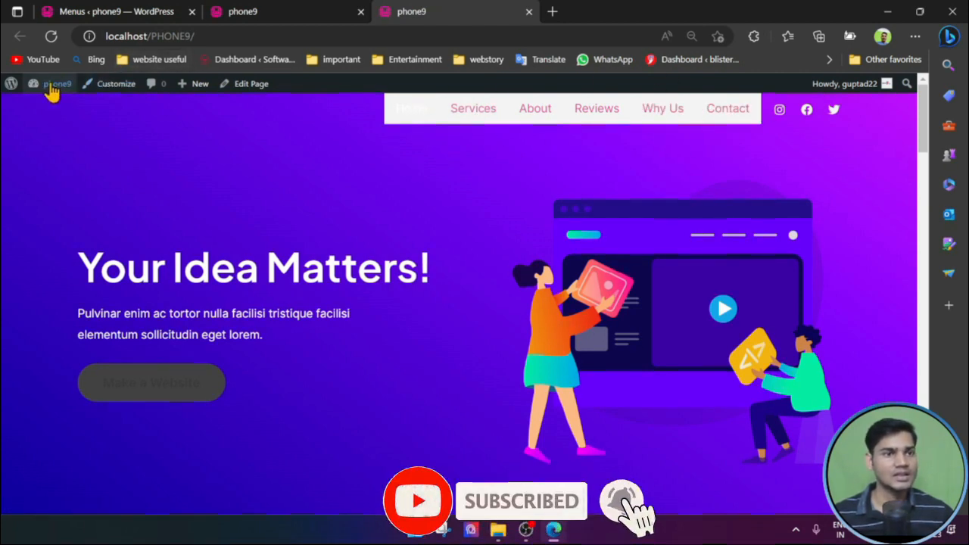
- Return from the live site to the WordPress admin area and open its Menus page
{"action": "left_click", "coordinate": [11, 85]}
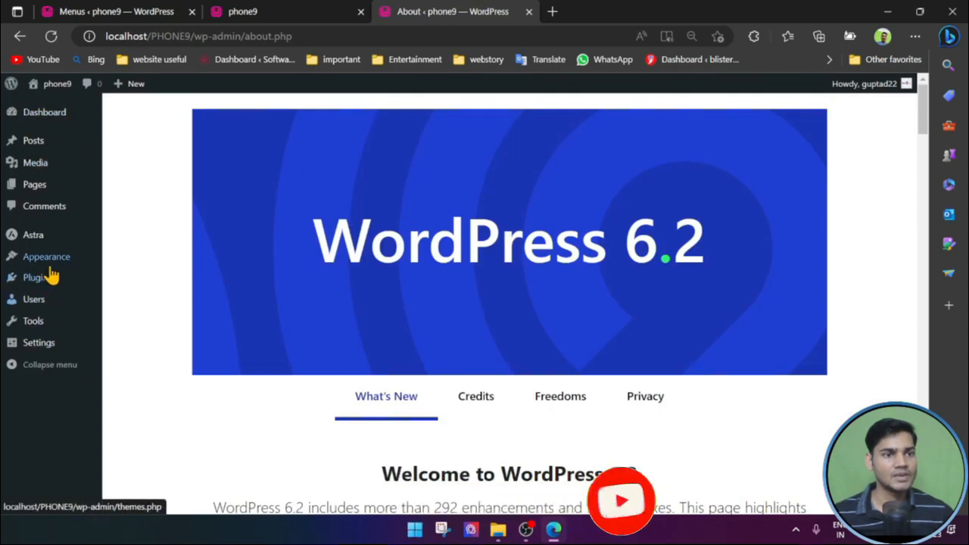
{"action": "mouse_move", "coordinate": [47, 257]}
{"action": "left_click", "coordinate": [125, 311]}
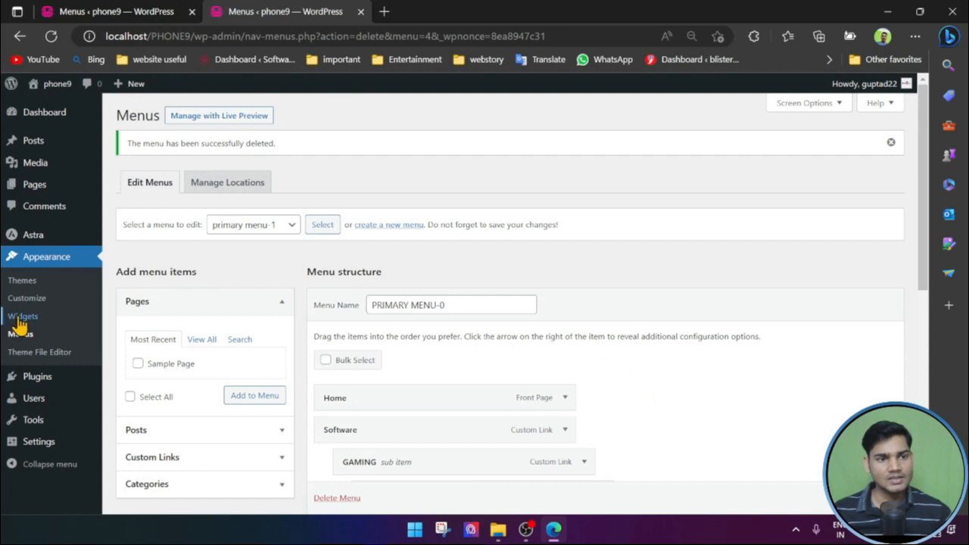
- Create a new menu named phone9 with Primary Menu as its display location
{"action": "left_click", "coordinate": [388, 226]}
{"action": "left_click", "coordinate": [420, 268]}
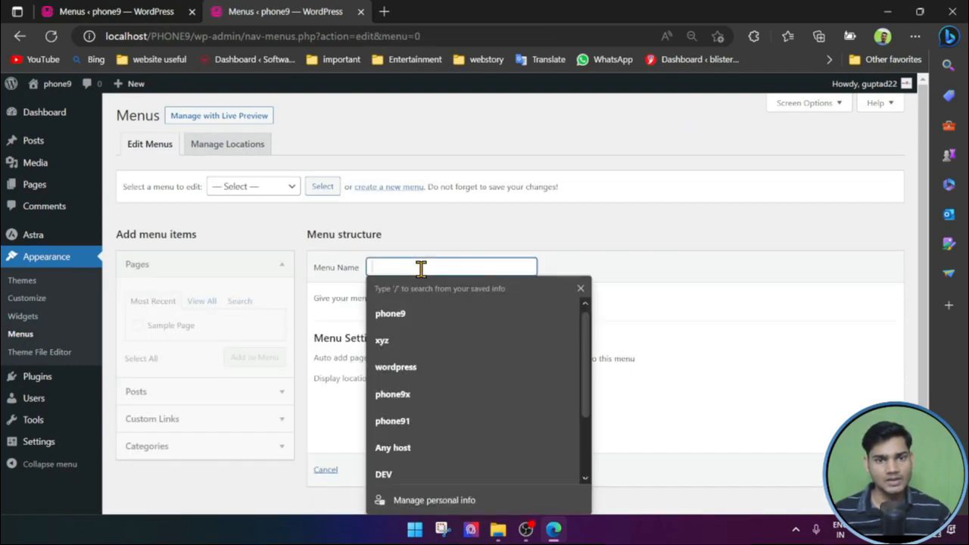
{"action": "left_click", "coordinate": [418, 316]}
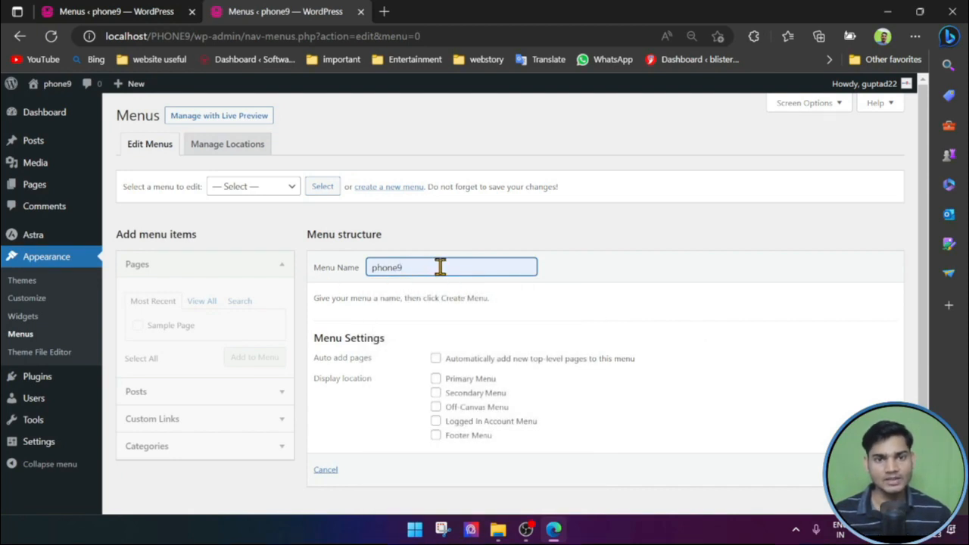
{"action": "left_click", "coordinate": [436, 379]}
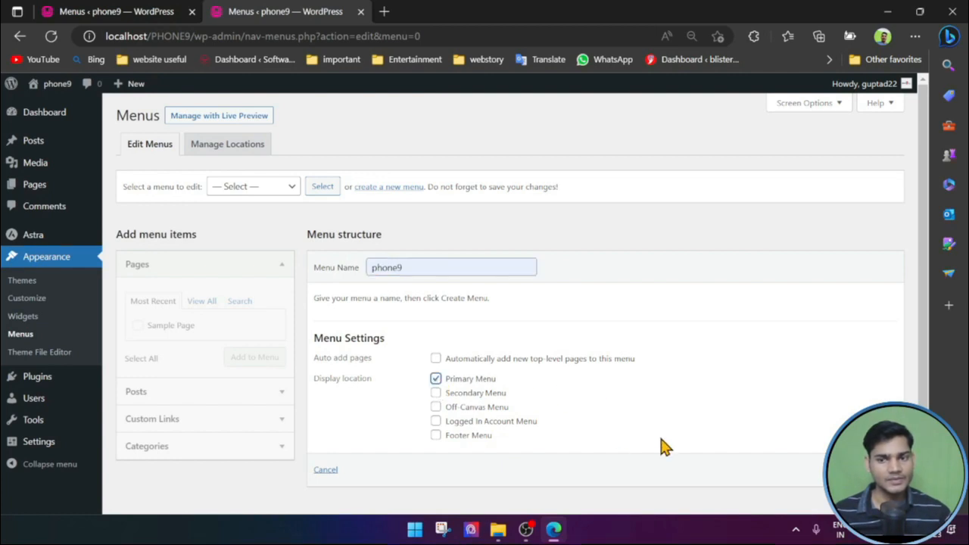
{"action": "left_click", "coordinate": [863, 469]}
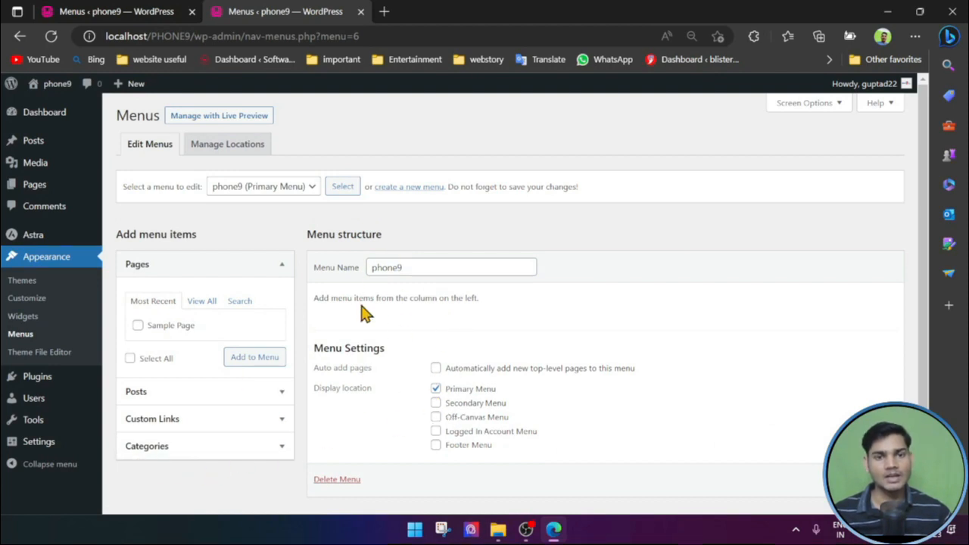
{"action": "left_click", "coordinate": [436, 388]}
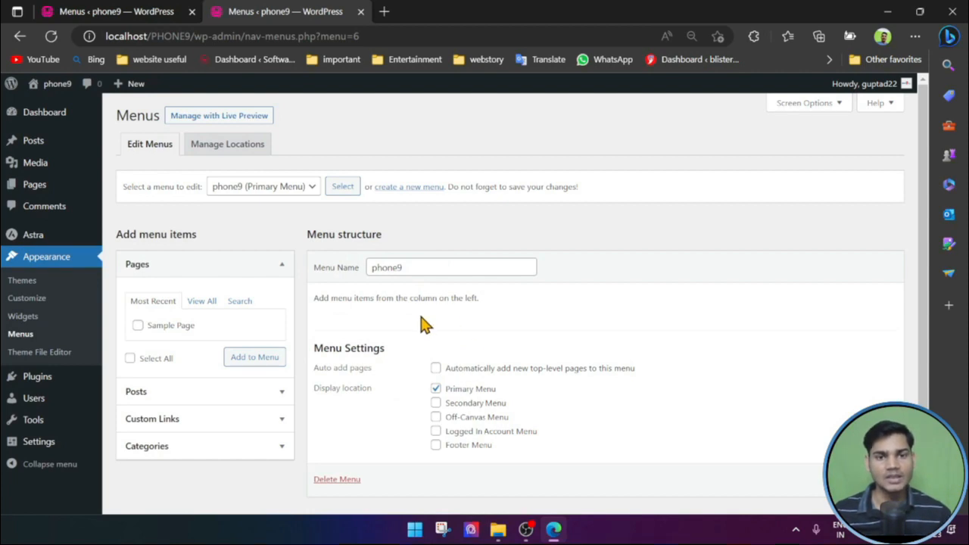
- Add a custom link with the text HOME and URL # to the phone9 menu, and save the menu
{"action": "left_click", "coordinate": [201, 424]}
{"action": "left_click", "coordinate": [209, 384]}
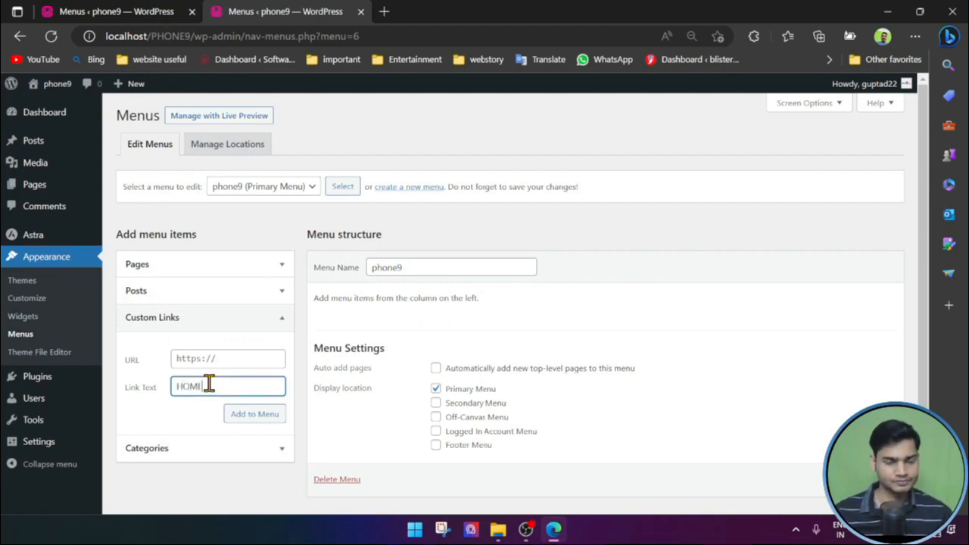
{"action": "left_click", "coordinate": [207, 360]}
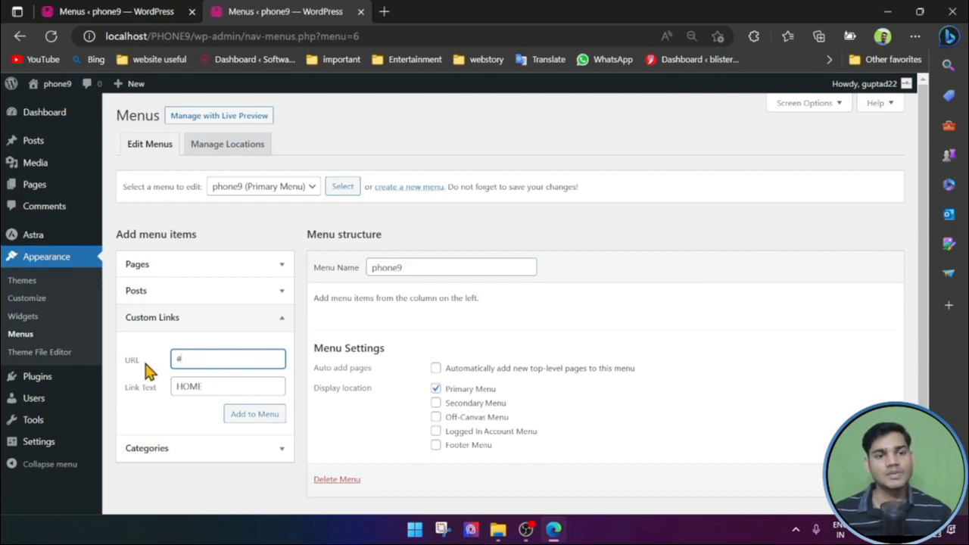
{"action": "left_click", "coordinate": [256, 417]}
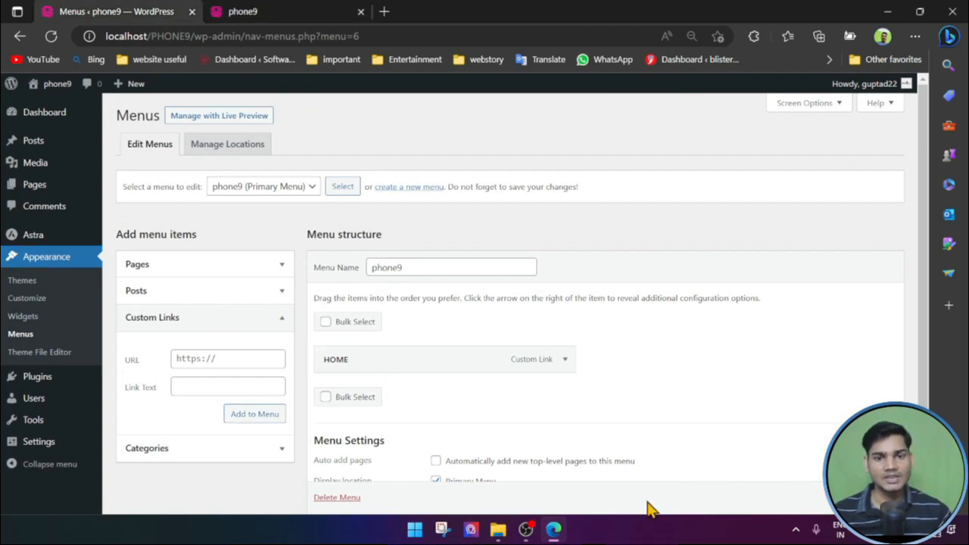
{"action": "scroll", "coordinate": [649, 509], "scroll_direction": "down", "scroll_amount": 2}
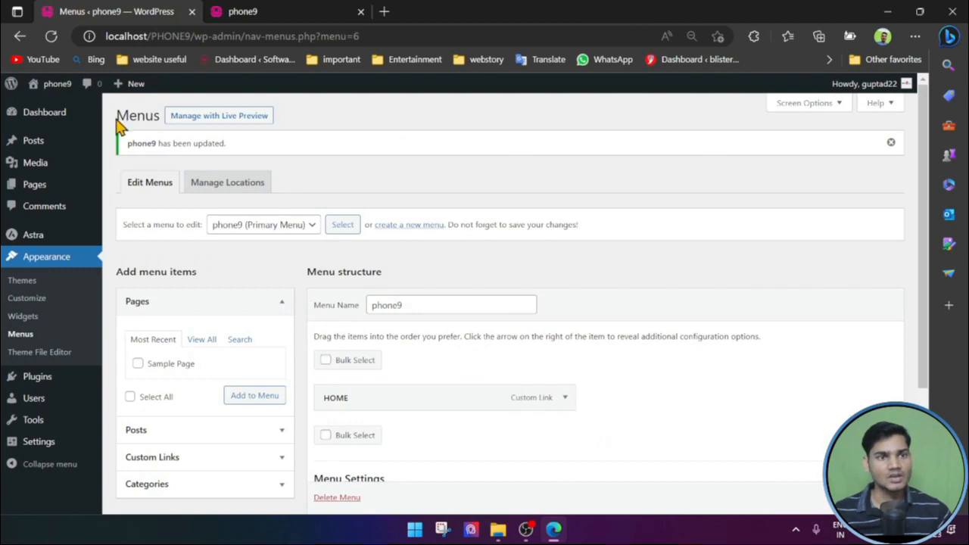
- Open the live phone9 site to check its menu, and expand the HOME menu item's settings at its URL
{"action": "right_click", "coordinate": [57, 85]}
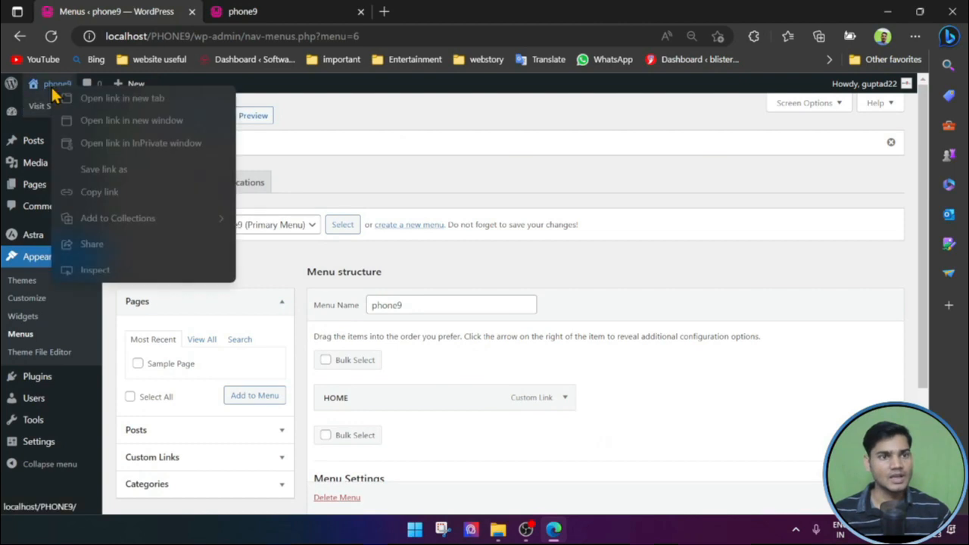
{"action": "left_click", "coordinate": [125, 125]}
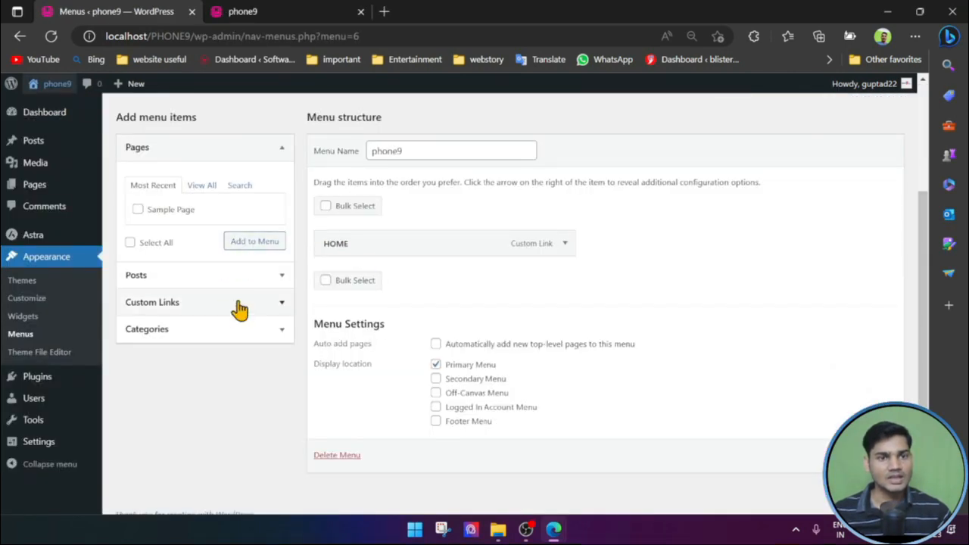
{"action": "left_click", "coordinate": [568, 246]}
{"action": "left_click", "coordinate": [407, 286]}
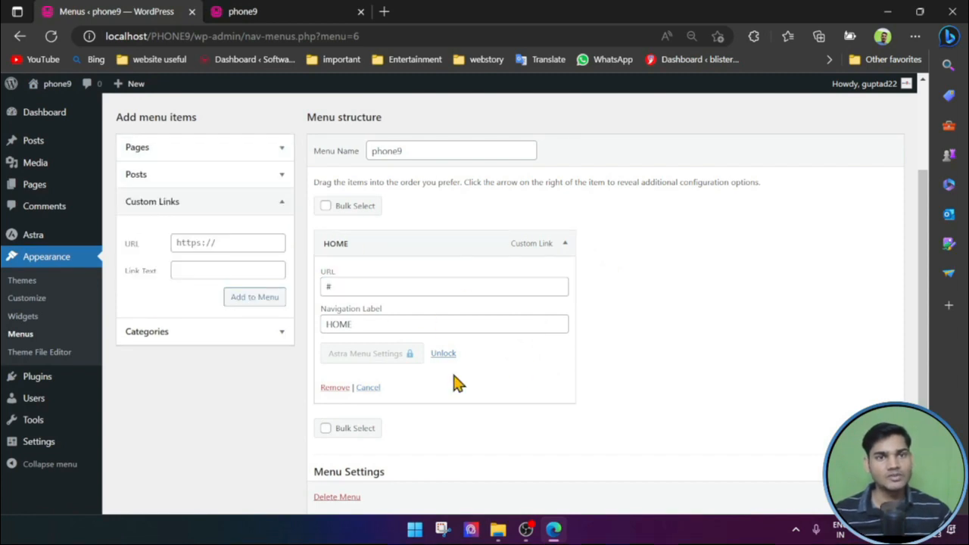
- Open softwarehope.com in a new browser tab as a reference for the menu items
{"action": "left_click", "coordinate": [383, 12]}
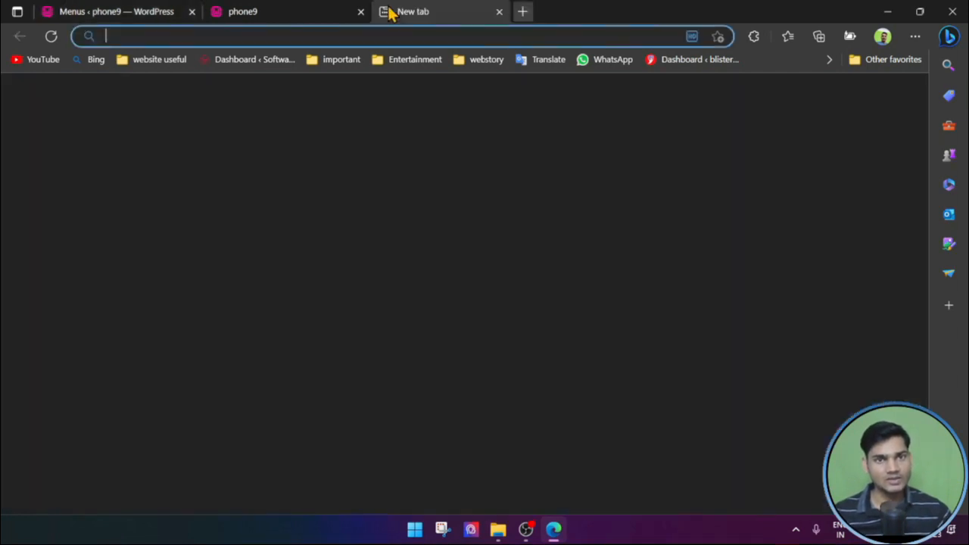
{"action": "type", "text": "SOF"}
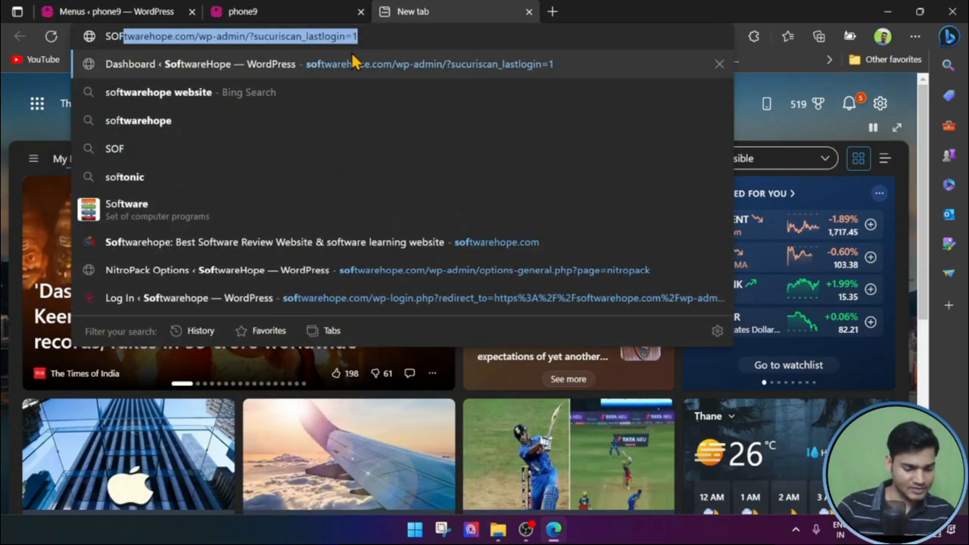
{"action": "type", "text": "Twarehope.com/"}
{"action": "key", "text": "Return"}
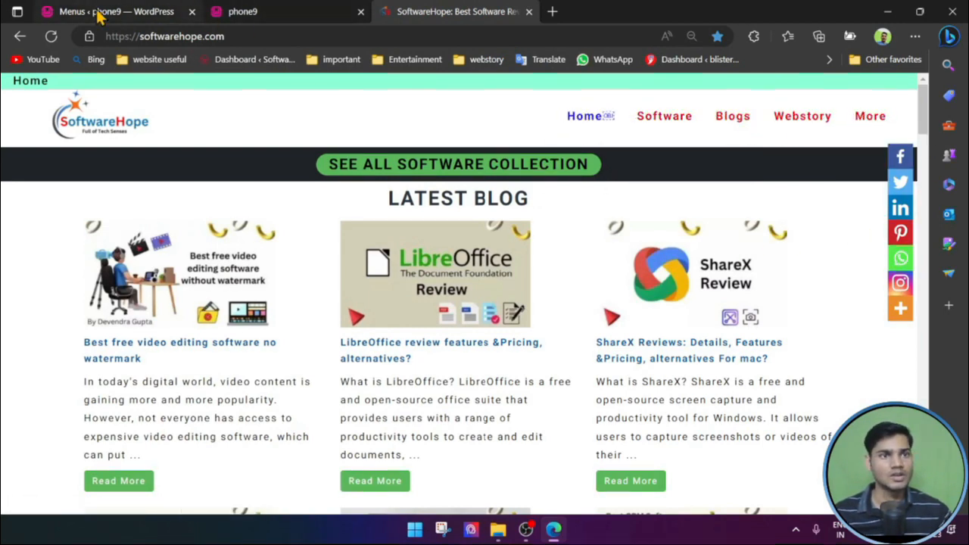
- Return to the Menus page and add a custom link with the text SOFTWARE and URL # to the phone9 menu
{"action": "left_click", "coordinate": [128, 11]}
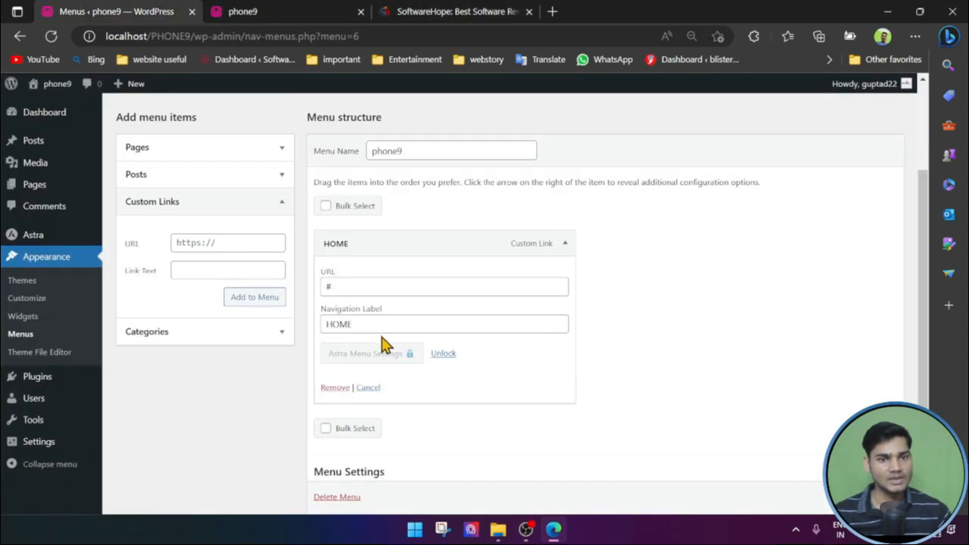
{"action": "left_click", "coordinate": [214, 240]}
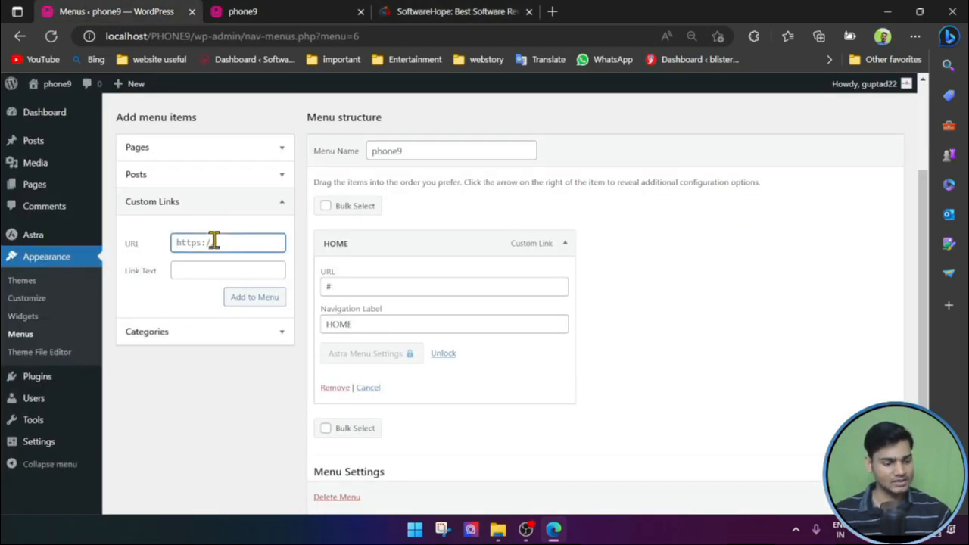
{"action": "left_click", "coordinate": [232, 269]}
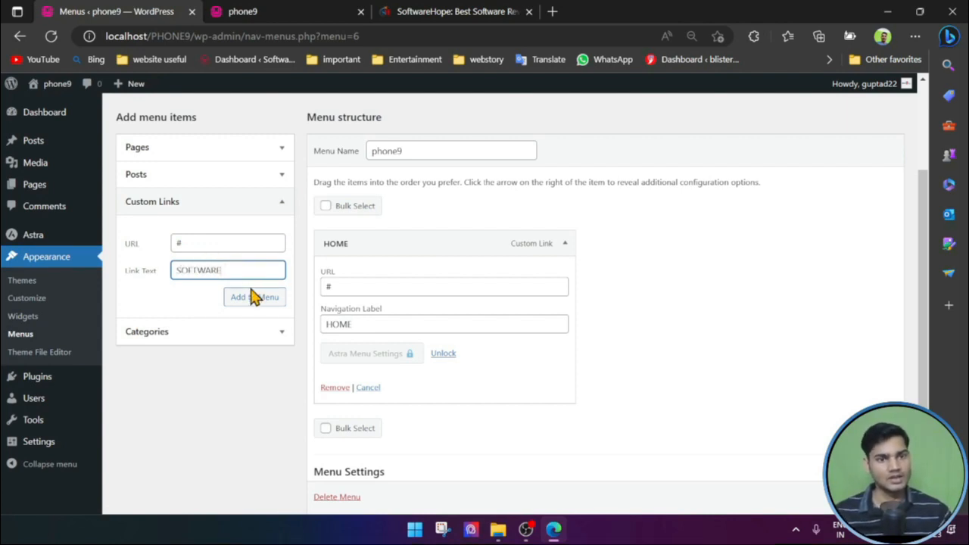
{"action": "left_click", "coordinate": [255, 297]}
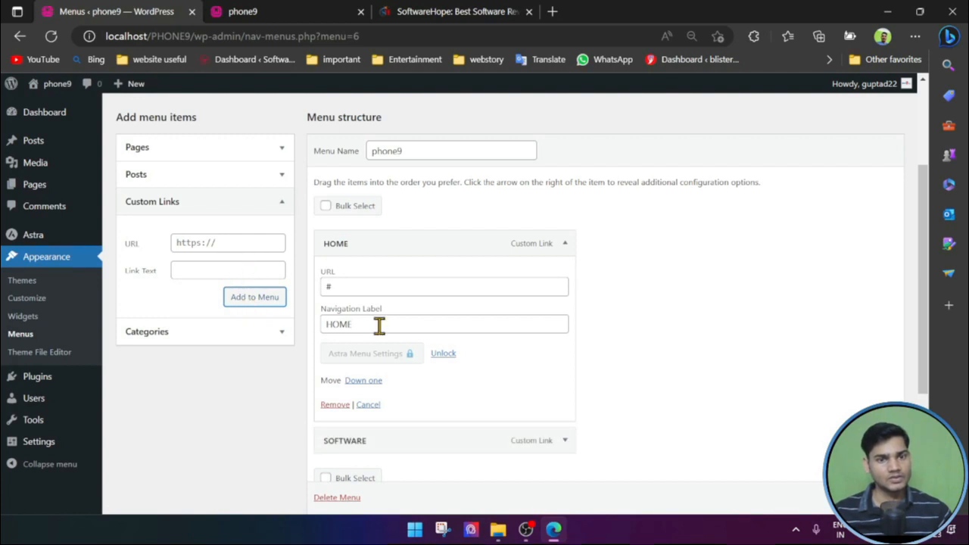
- Add a custom link with the text BLOGS and URL # to the phone9 menu
{"action": "scroll", "coordinate": [428, 467], "scroll_direction": "down", "scroll_amount": 2}
{"action": "scroll", "coordinate": [454, 379], "scroll_direction": "up", "scroll_amount": 2}
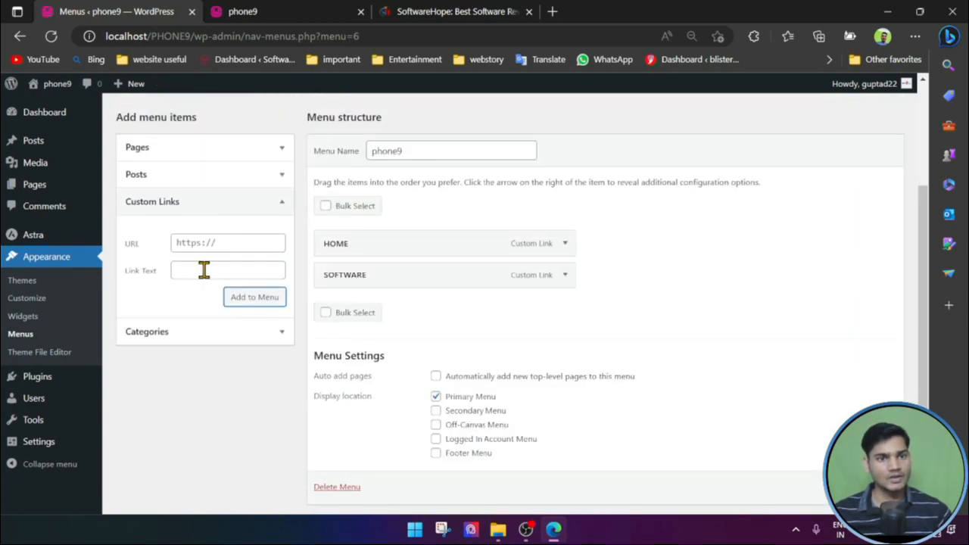
{"action": "left_click", "coordinate": [210, 245]}
{"action": "type", "text": "#"}
{"action": "left_click", "coordinate": [205, 273]}
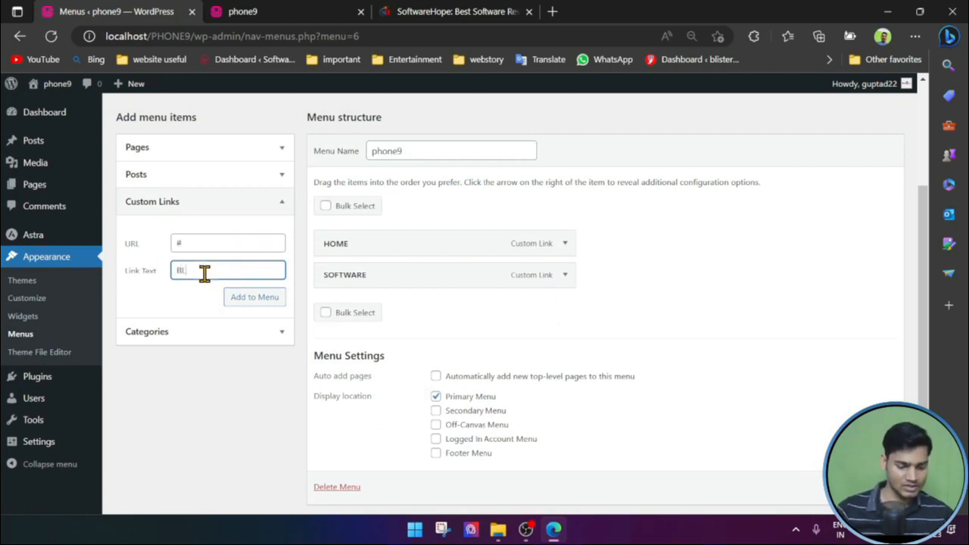
{"action": "left_click", "coordinate": [276, 298]}
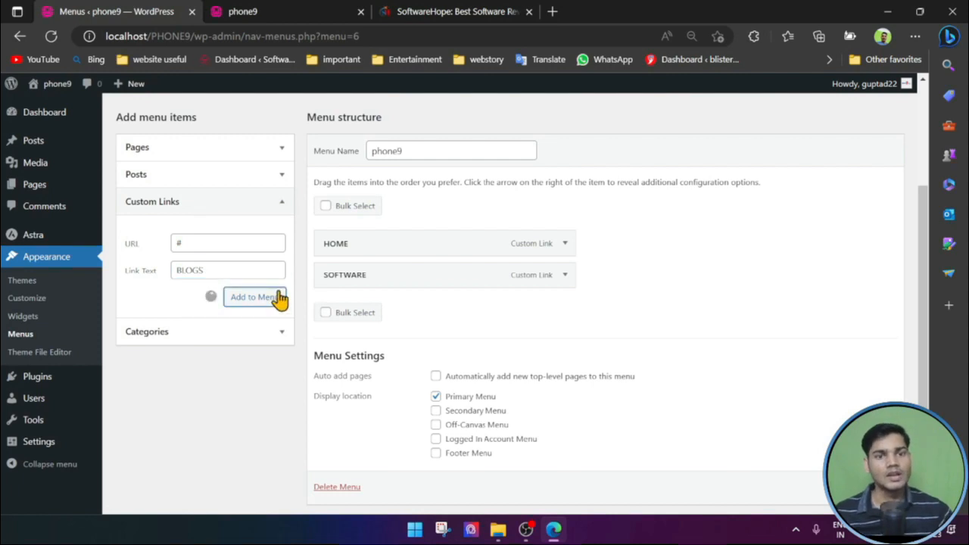
- Check the reference menu on softwarehope.com, and add a custom link with the text WEBSTORY and URL # to the phone9 menu
{"action": "left_click", "coordinate": [507, 11]}
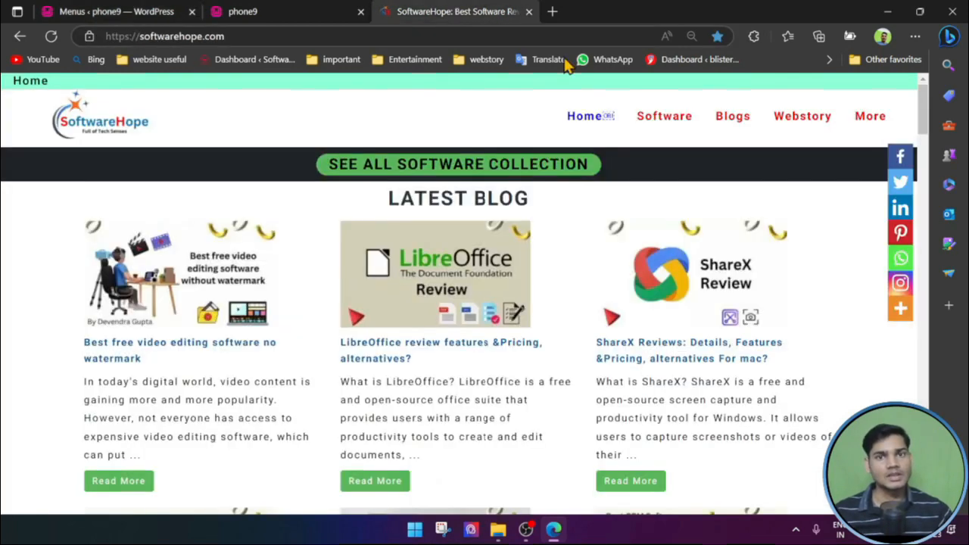
{"action": "left_click", "coordinate": [268, 11]}
{"action": "left_click", "coordinate": [169, 10]}
{"action": "left_click", "coordinate": [218, 243]}
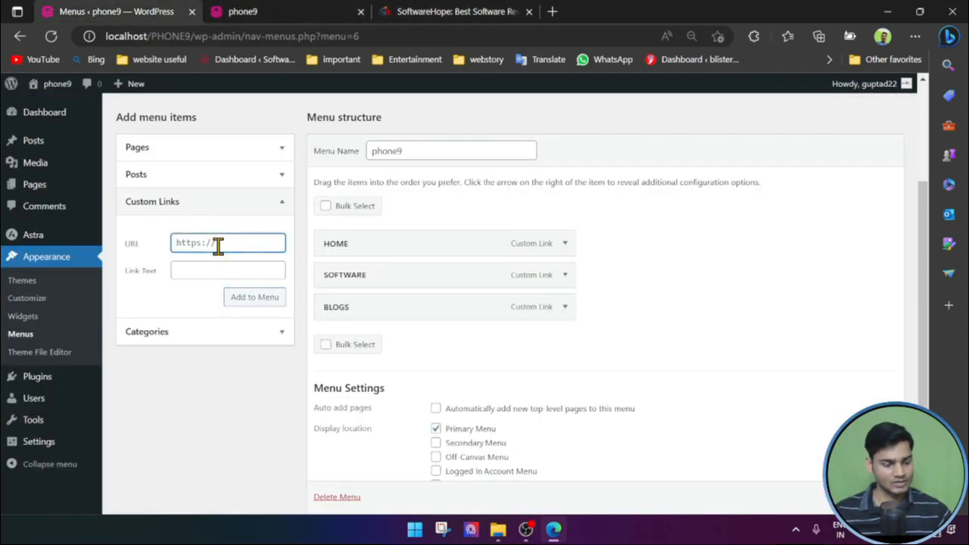
{"action": "type", "text": "#"}
{"action": "left_click", "coordinate": [212, 265]}
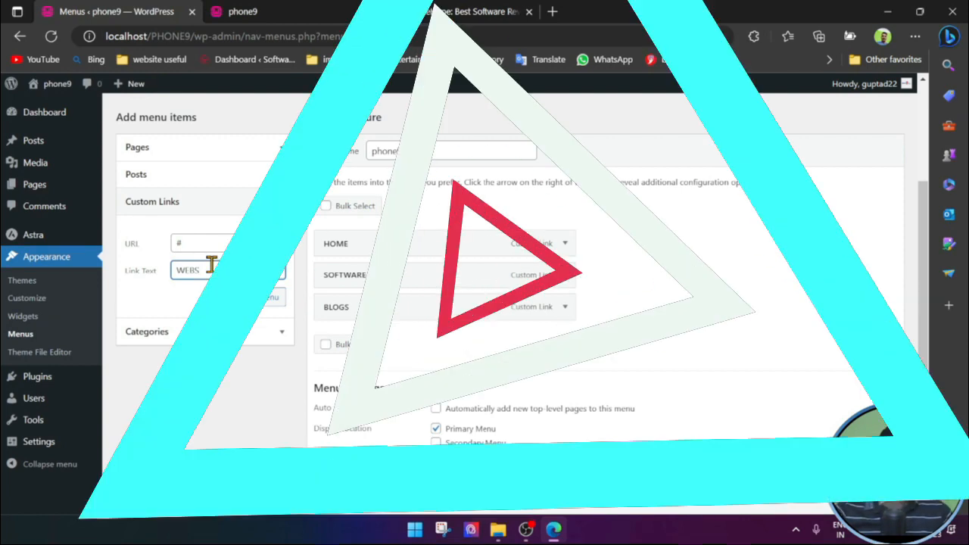
{"action": "type", "text": "TORY"}
{"action": "left_click", "coordinate": [249, 302]}
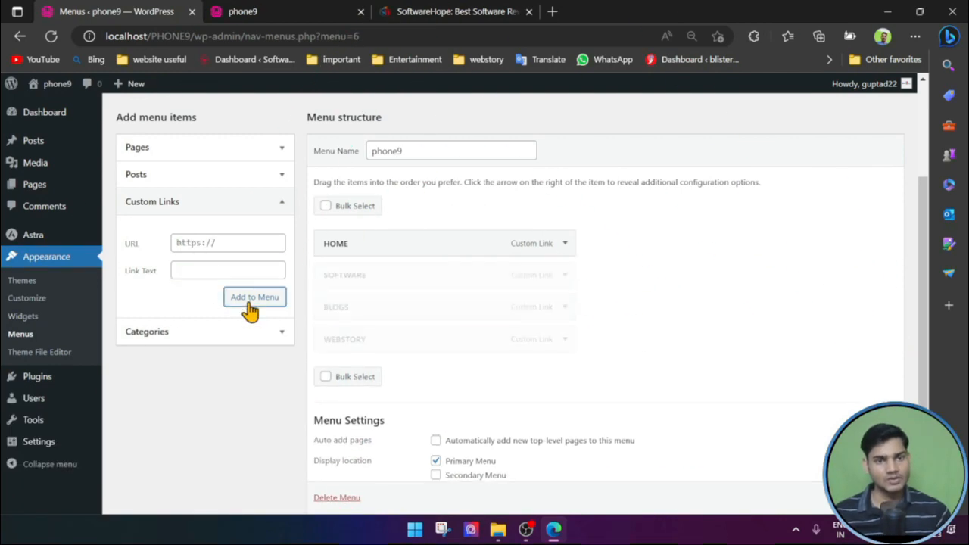
- View the More submenu on softwarehope.com, and add a custom link with the text MORE and URL # to the phone9 menu
{"action": "left_click", "coordinate": [502, 10]}
{"action": "mouse_move", "coordinate": [874, 124]}
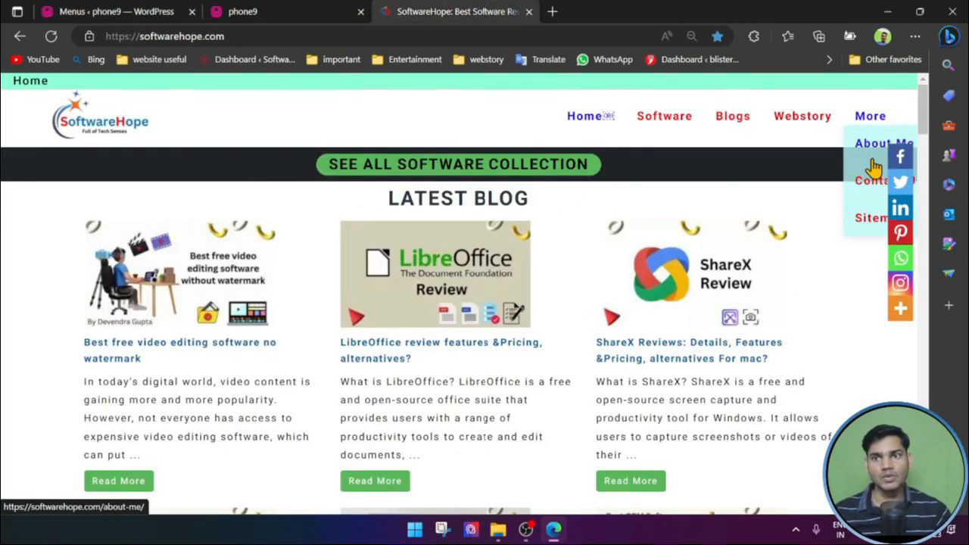
{"action": "left_click", "coordinate": [272, 10]}
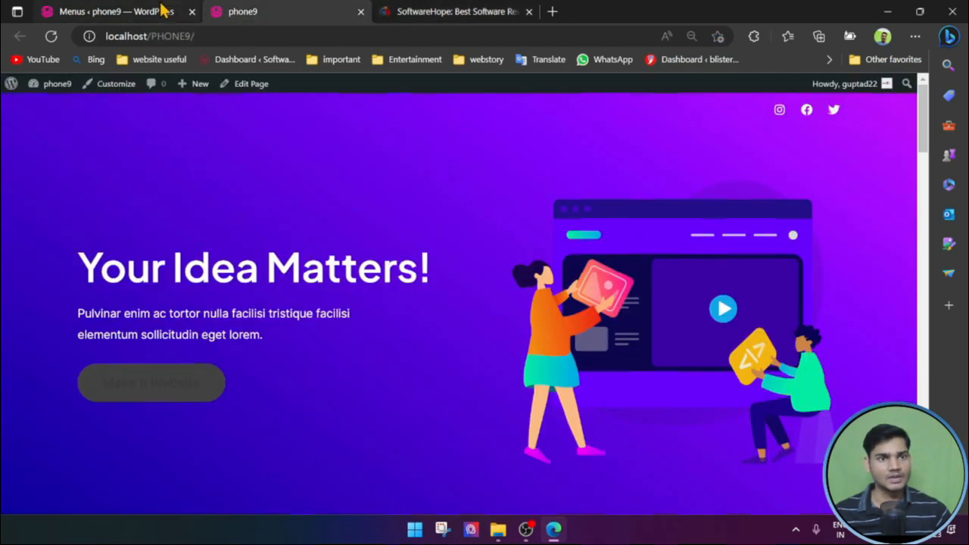
{"action": "left_click", "coordinate": [162, 10]}
{"action": "left_click", "coordinate": [223, 244]}
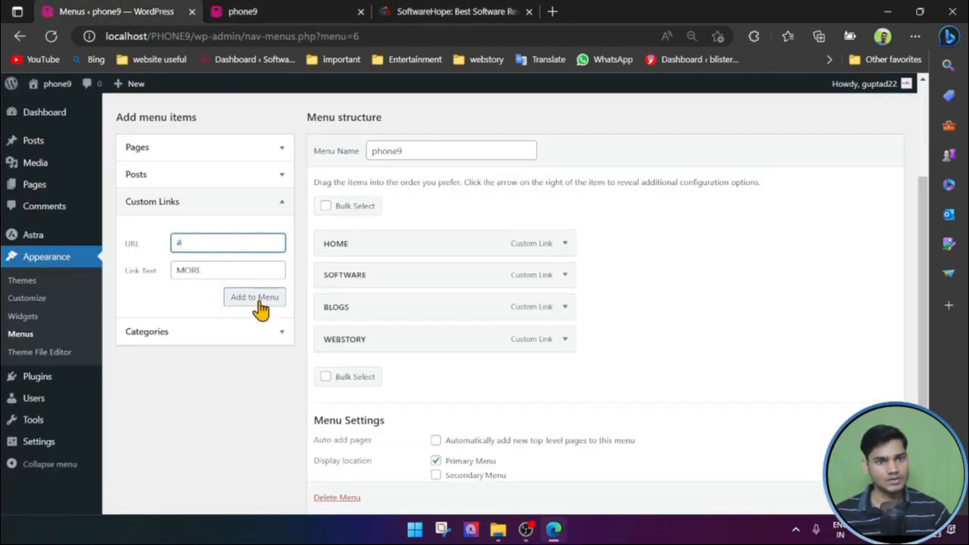
{"action": "left_click", "coordinate": [258, 300]}
- Add a custom link with the text CONTACT and URL #, and nest it as a sub item under MORE
{"action": "left_click", "coordinate": [224, 270]}
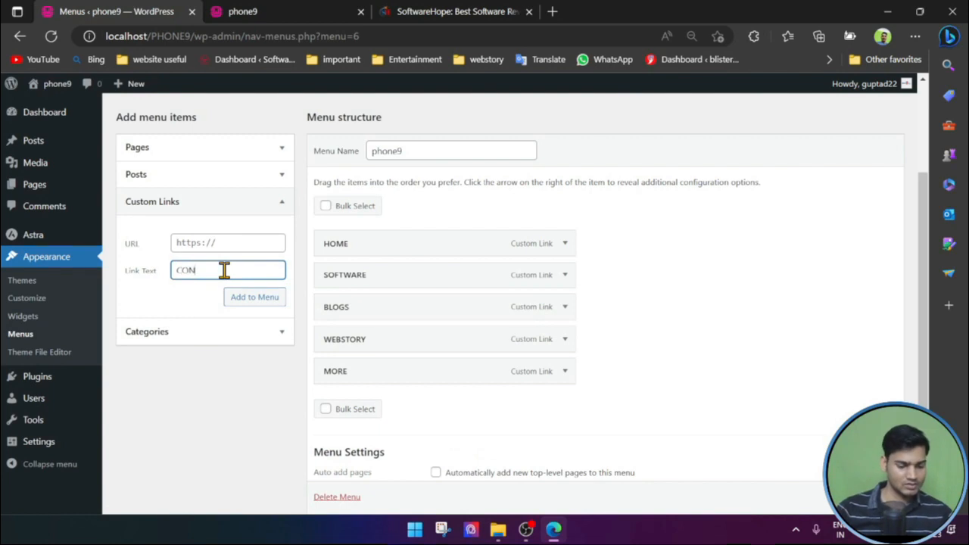
{"action": "left_click", "coordinate": [236, 243]}
{"action": "type", "text": "#"}
{"action": "left_click", "coordinate": [252, 299]}
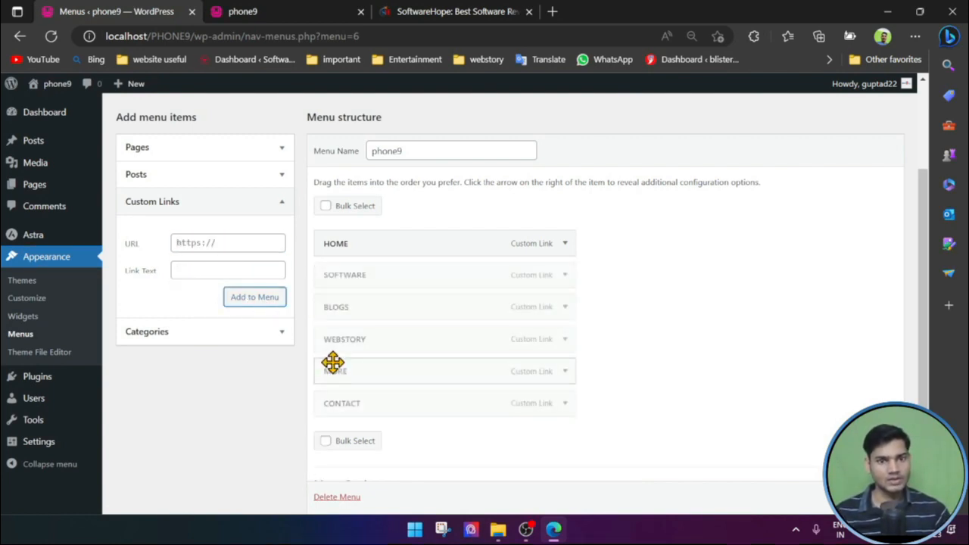
{"action": "left_click_drag", "start_coordinate": [363, 405], "coordinate": [415, 405]}
- Save the phone9 menu and open the live site in a new tab to check its navigation
{"action": "left_click", "coordinate": [869, 496]}
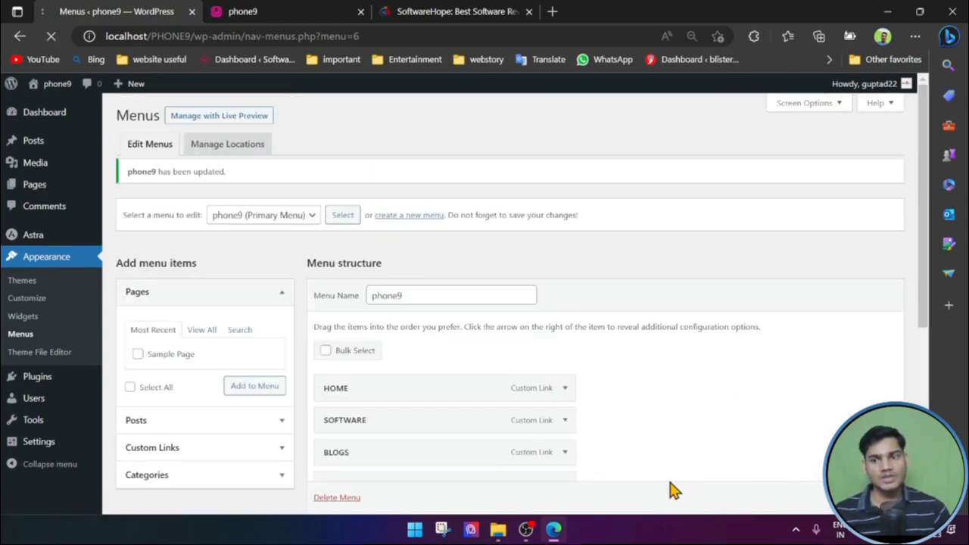
{"action": "right_click", "coordinate": [57, 83]}
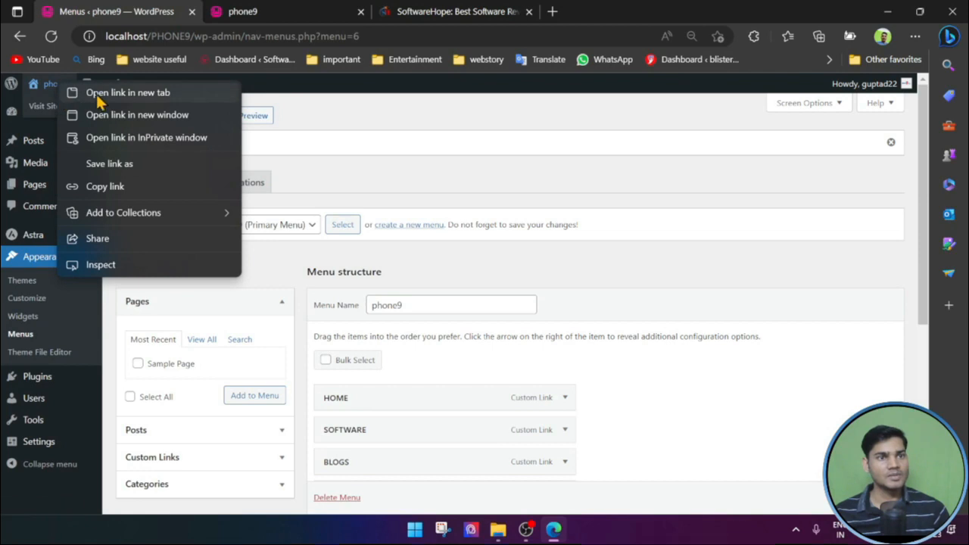
{"action": "left_click", "coordinate": [127, 93]}
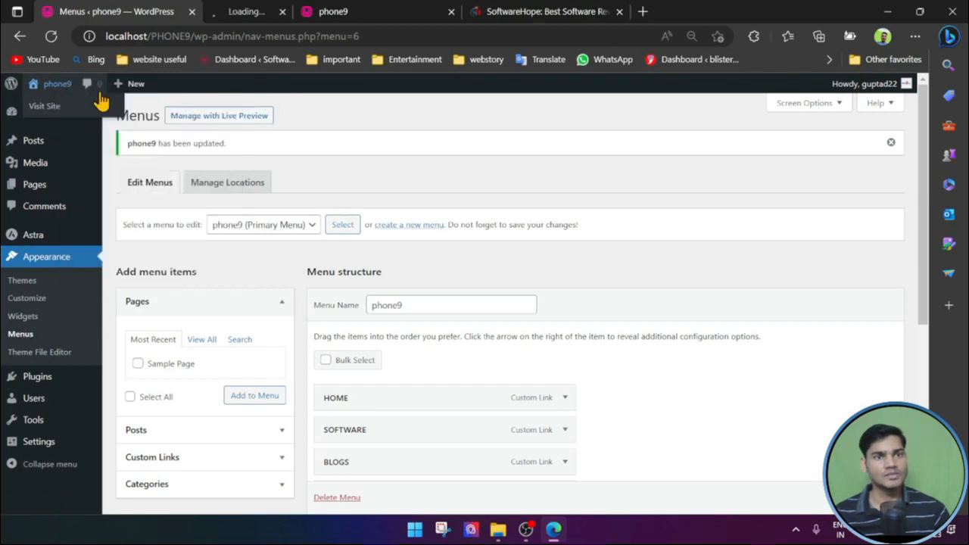
{"action": "left_click", "coordinate": [246, 11]}
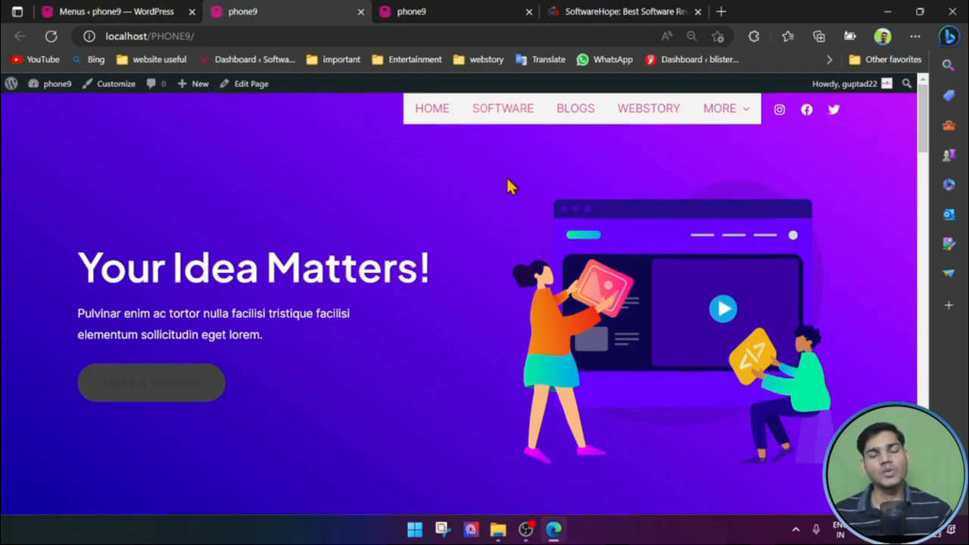
- Add the Hello world! post to the phone9 menu and nest it as a sub item under SOFTWARE
{"action": "left_click", "coordinate": [132, 11]}
{"action": "scroll", "coordinate": [261, 341], "scroll_direction": "down", "scroll_amount": 2}
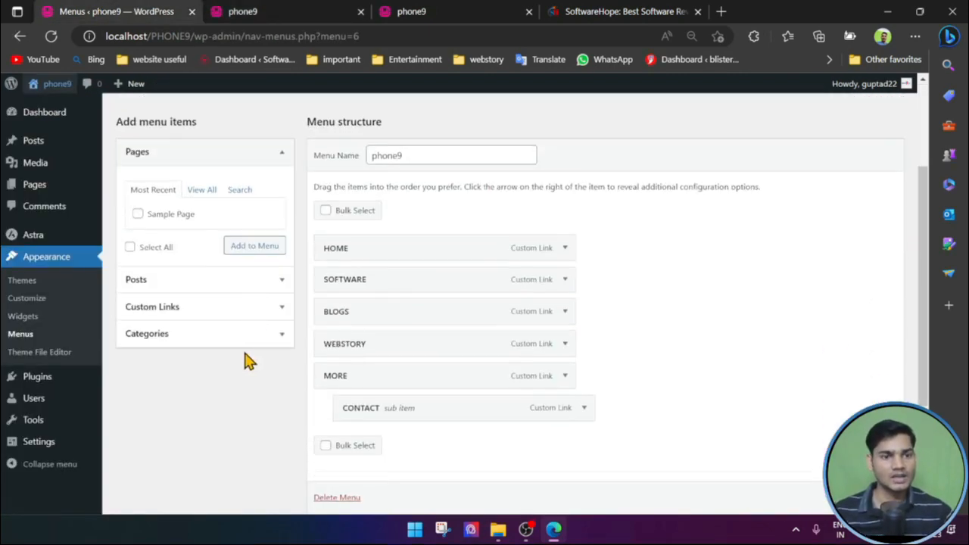
{"action": "left_click", "coordinate": [231, 278]}
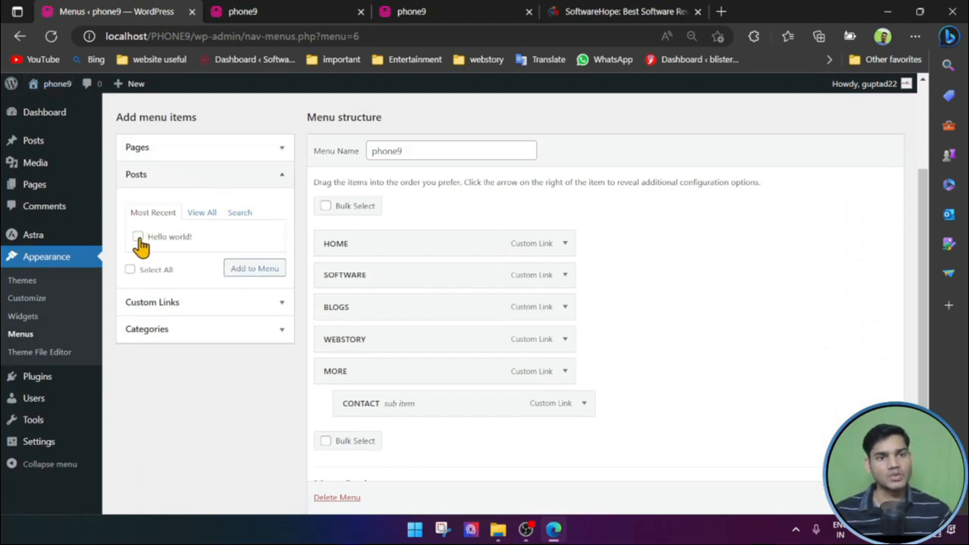
{"action": "scroll", "coordinate": [227, 260], "scroll_direction": "up", "scroll_amount": 1}
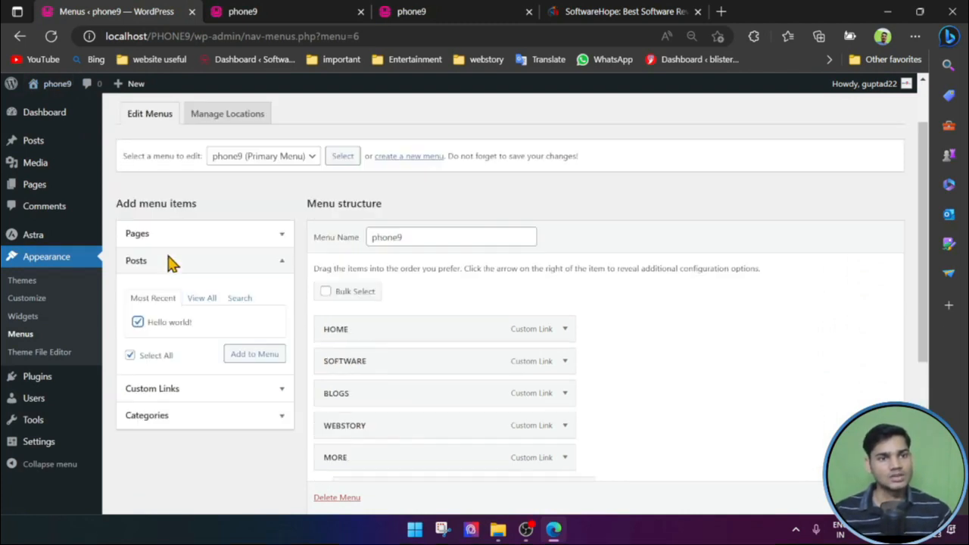
{"action": "scroll", "coordinate": [243, 292], "scroll_direction": "down", "scroll_amount": 1}
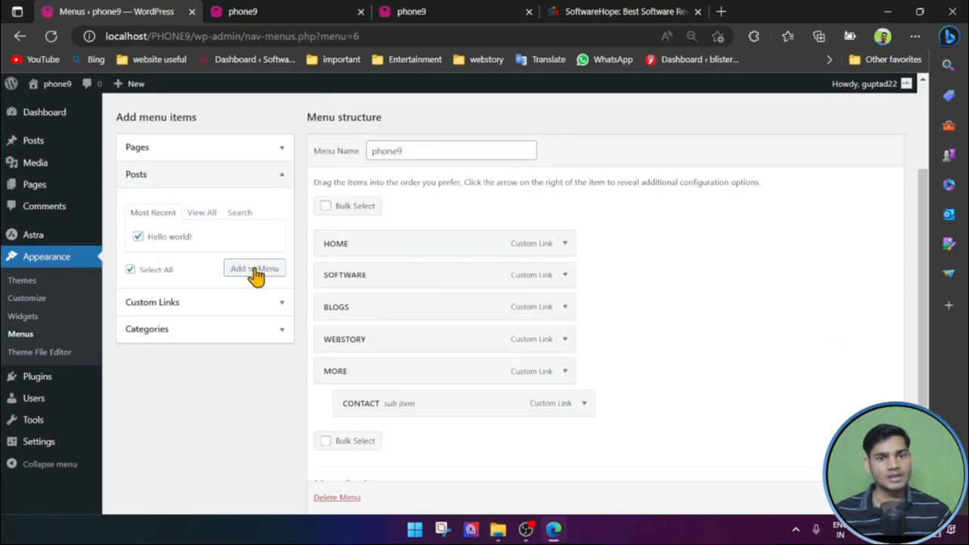
{"action": "left_click", "coordinate": [256, 273]}
{"action": "left_click_drag", "start_coordinate": [346, 444], "coordinate": [378, 329]}
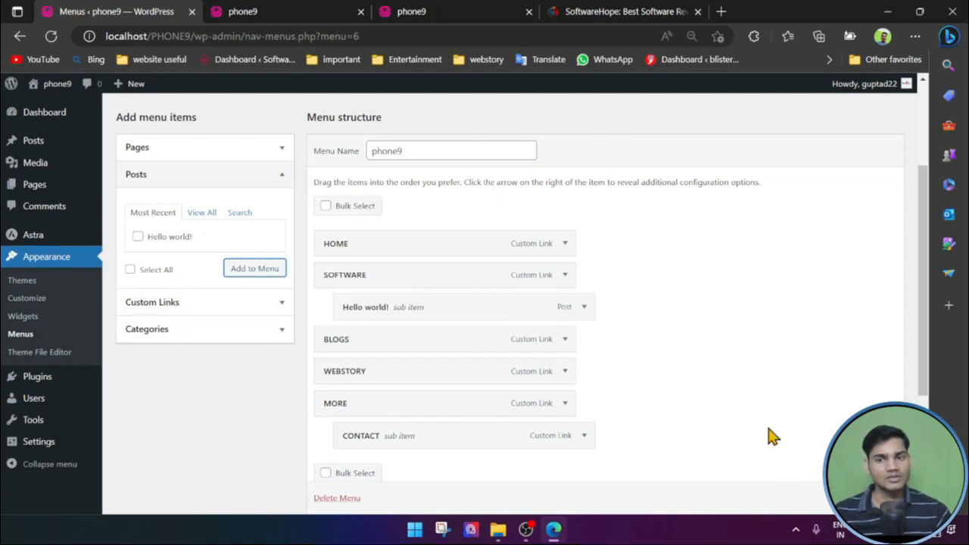
- Save the menu, and open the Hello world! post from the SOFTWARE submenu on the live site
{"action": "scroll", "coordinate": [772, 435], "scroll_direction": "down", "scroll_amount": 1}
{"action": "left_click", "coordinate": [871, 498]}
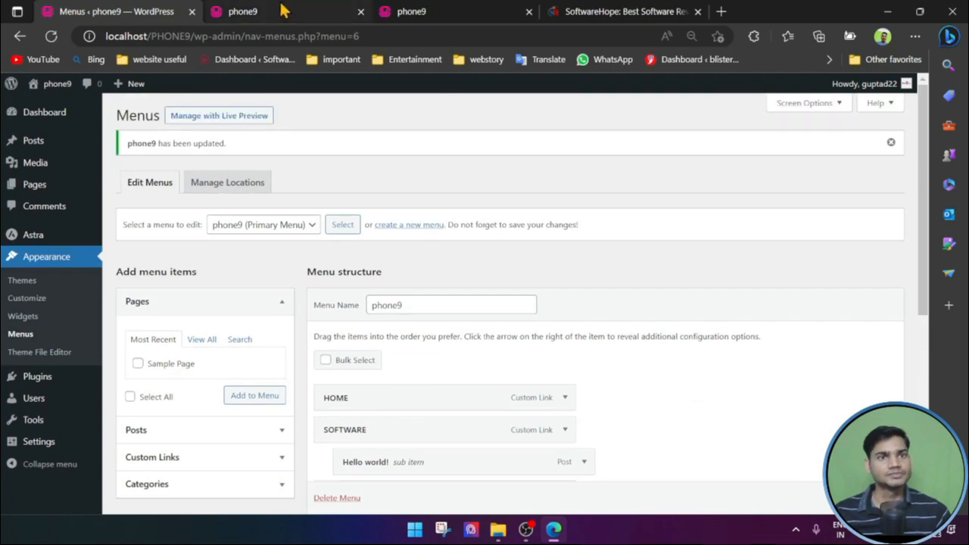
{"action": "left_click", "coordinate": [463, 13]}
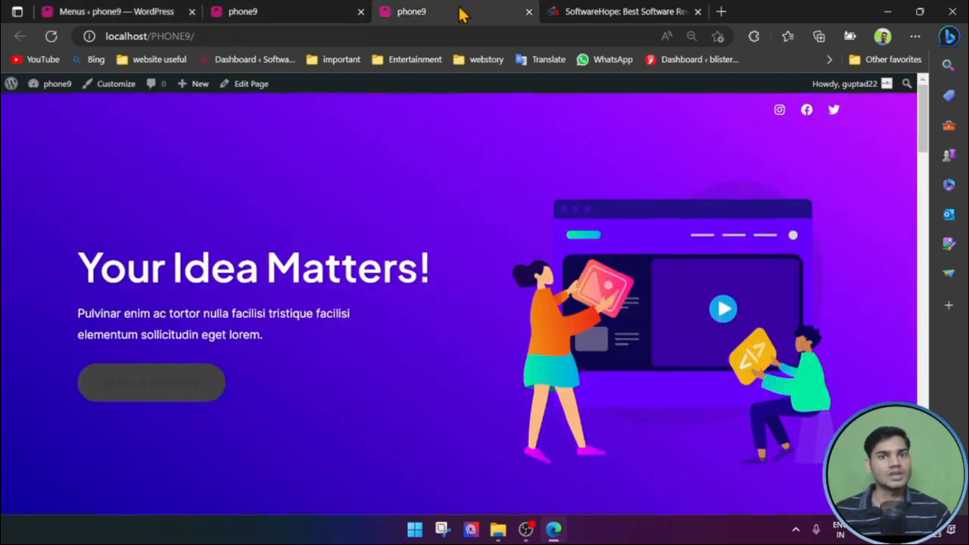
{"action": "left_click", "coordinate": [528, 11]}
{"action": "mouse_move", "coordinate": [487, 121]}
{"action": "left_click", "coordinate": [489, 152]}
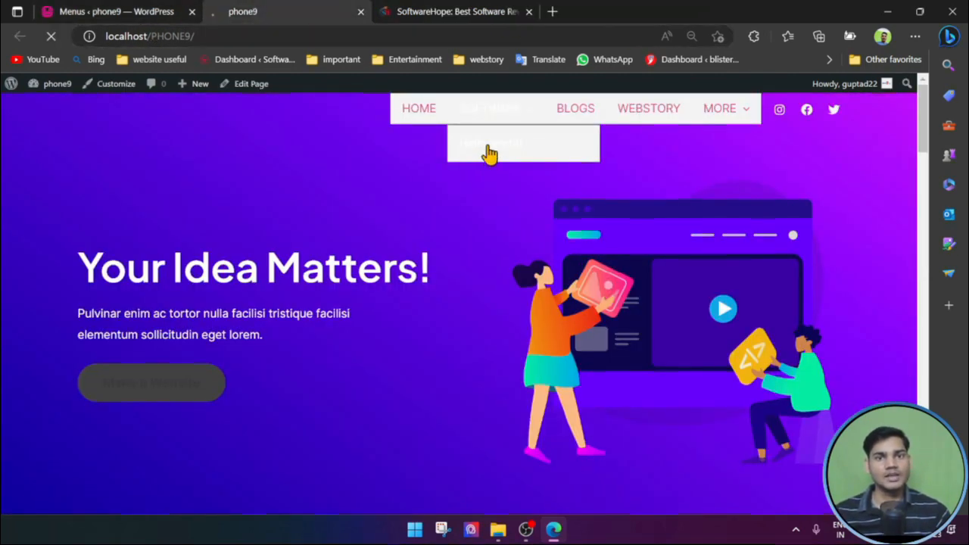
{"action": "scroll", "coordinate": [437, 351], "scroll_direction": "down", "scroll_amount": 4}
{"action": "scroll", "coordinate": [292, 306], "scroll_direction": "up", "scroll_amount": 4}
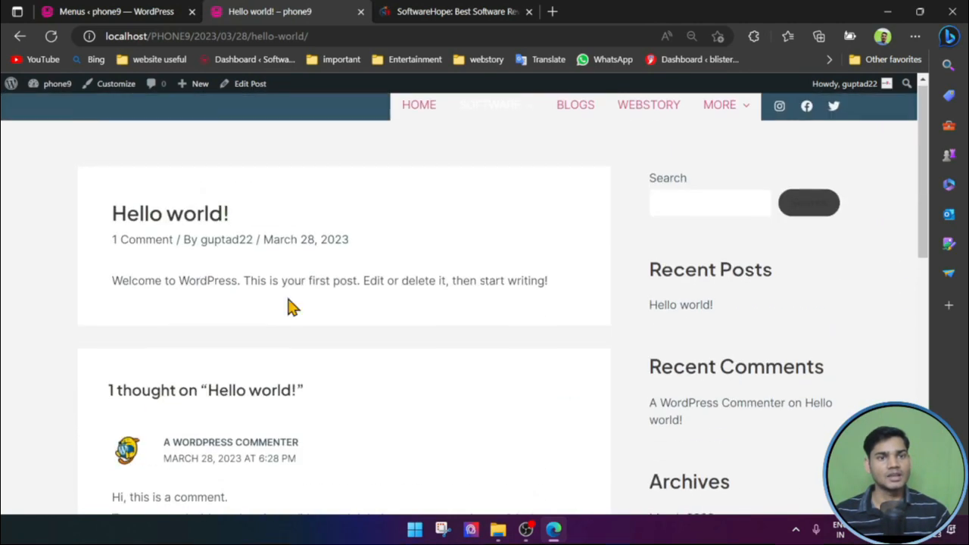
- Return to the phone9 menu editor and view the categories available as menu items
{"action": "left_click", "coordinate": [125, 10]}
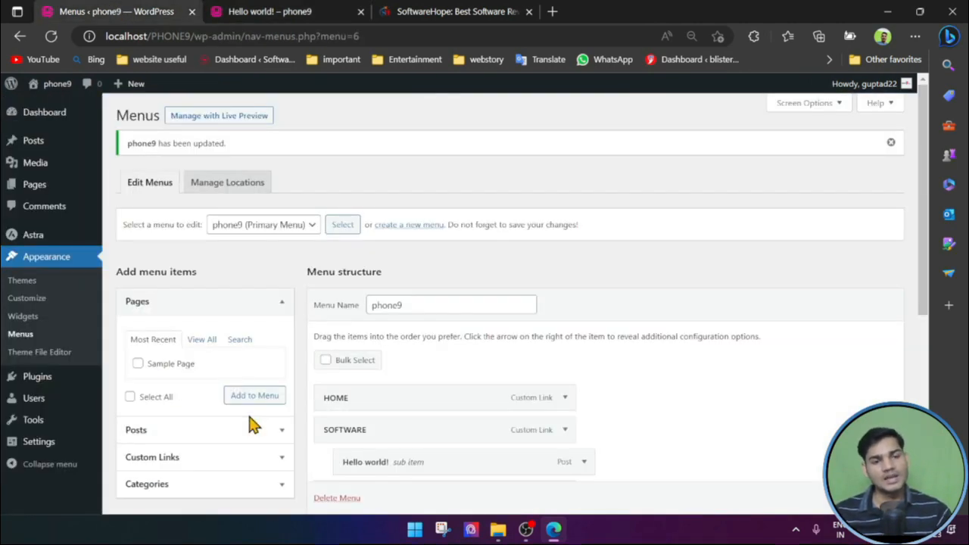
{"action": "scroll", "coordinate": [227, 371], "scroll_direction": "down", "scroll_amount": 2}
{"action": "left_click", "coordinate": [223, 327]}
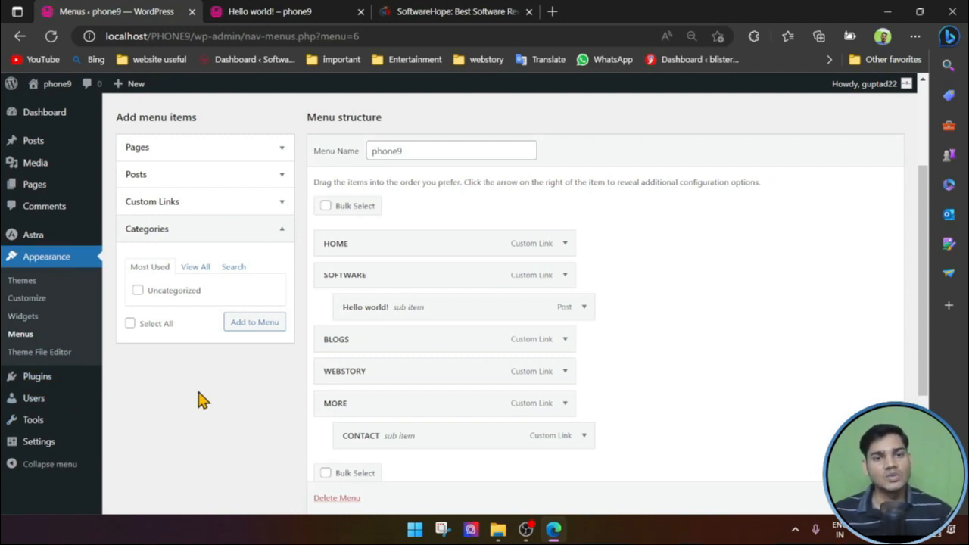
{"action": "scroll", "coordinate": [536, 442], "scroll_direction": "down", "scroll_amount": 2}
{"action": "scroll", "coordinate": [502, 433], "scroll_direction": "up", "scroll_amount": 1}
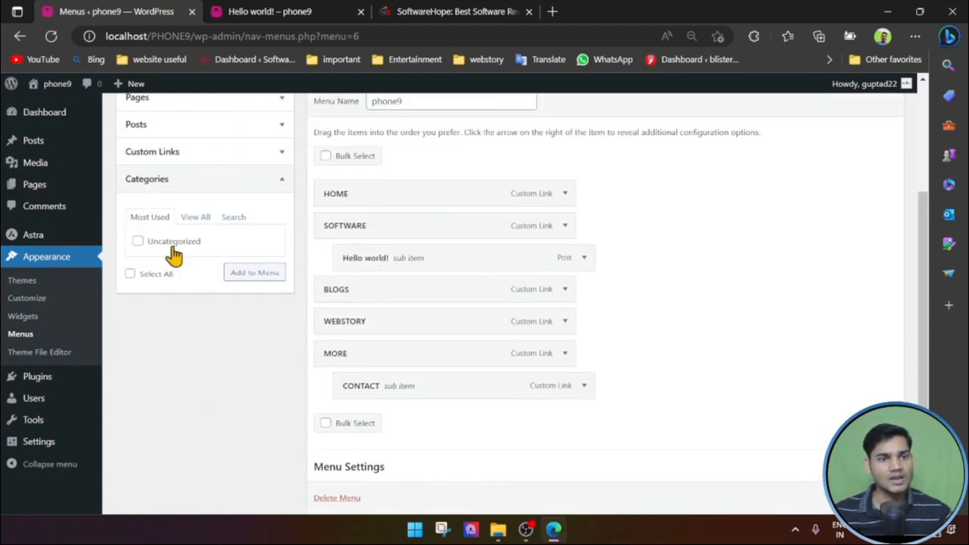
- Add a custom link to the phone9 menu with the link text GAMING and the URL #
{"action": "scroll", "coordinate": [245, 337], "scroll_direction": "up", "scroll_amount": 2}
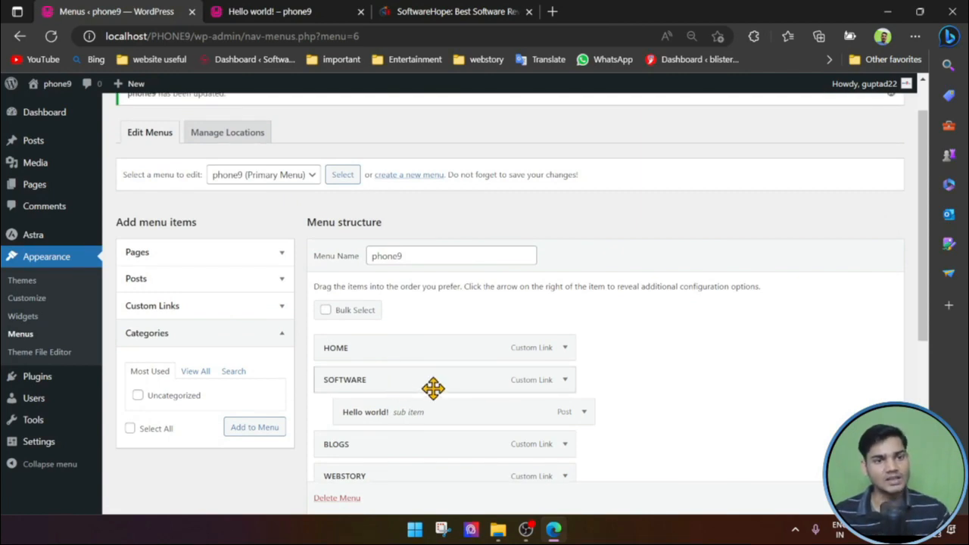
{"action": "left_click", "coordinate": [193, 307]}
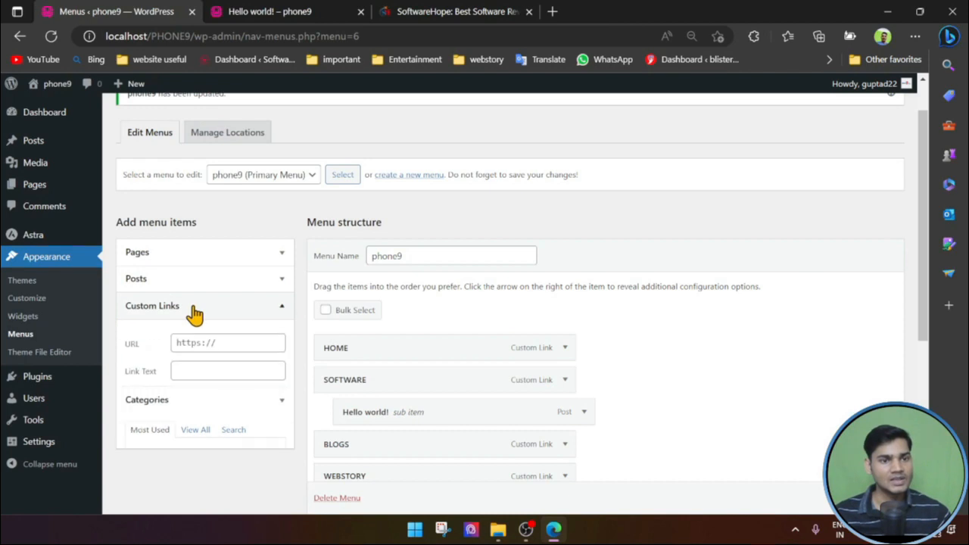
{"action": "left_click", "coordinate": [209, 347]}
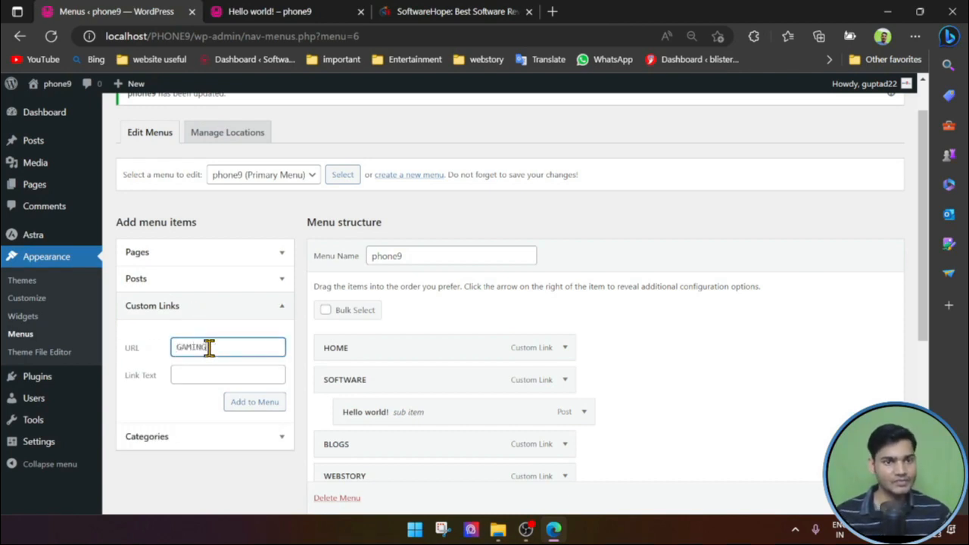
{"action": "left_click_drag", "start_coordinate": [209, 347], "coordinate": [115, 356]}
{"action": "key", "text": "ctrl+c"}
{"action": "left_click", "coordinate": [218, 369]}
{"action": "key", "text": "ctrl+v"}
{"action": "left_click", "coordinate": [132, 348]}
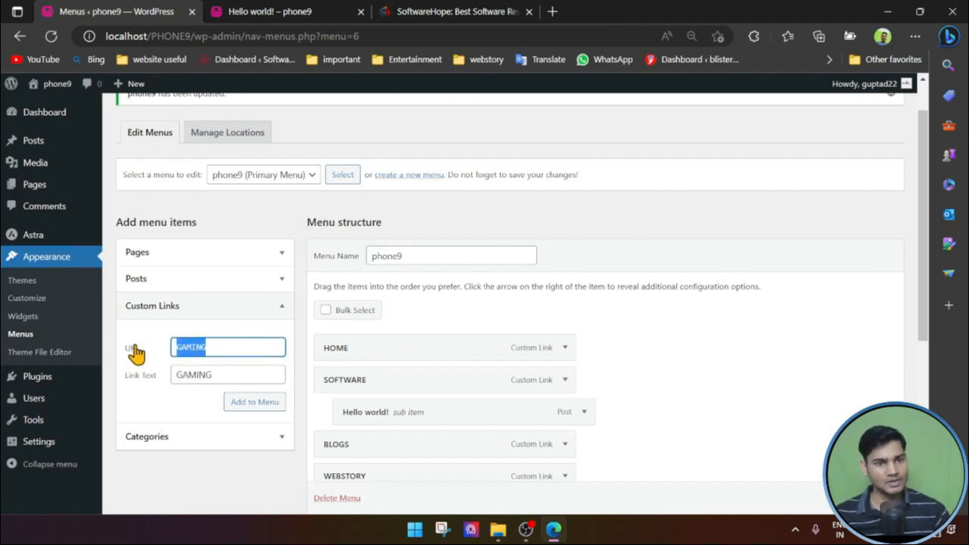
{"action": "type", "text": "#"}
{"action": "left_click", "coordinate": [256, 402]}
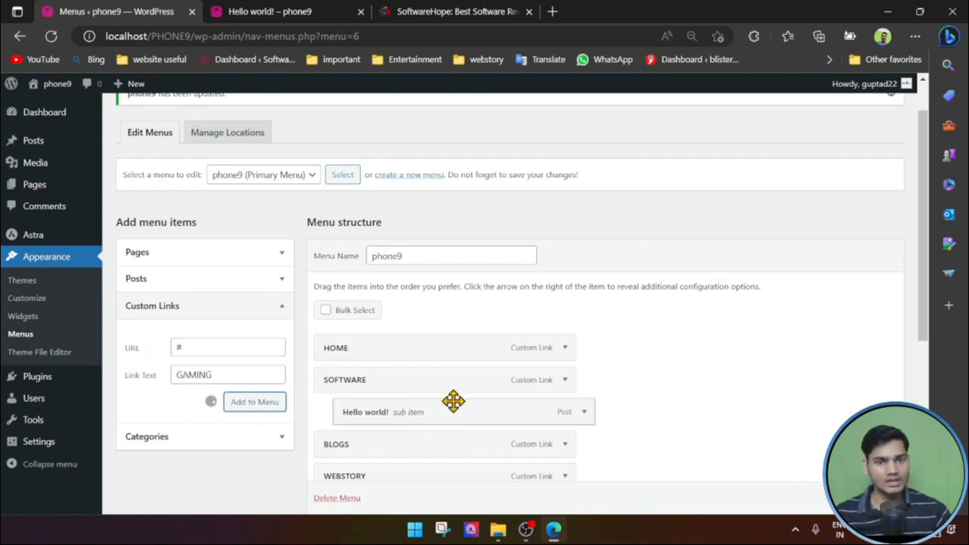
- Nest GAMING as a sub item under SOFTWARE and move the Hello world! post under BLOGS
{"action": "scroll", "coordinate": [456, 392], "scroll_direction": "down", "scroll_amount": 4}
{"action": "scroll", "coordinate": [454, 389], "scroll_direction": "up", "scroll_amount": 2}
{"action": "left_click_drag", "start_coordinate": [399, 426], "coordinate": [432, 252]}
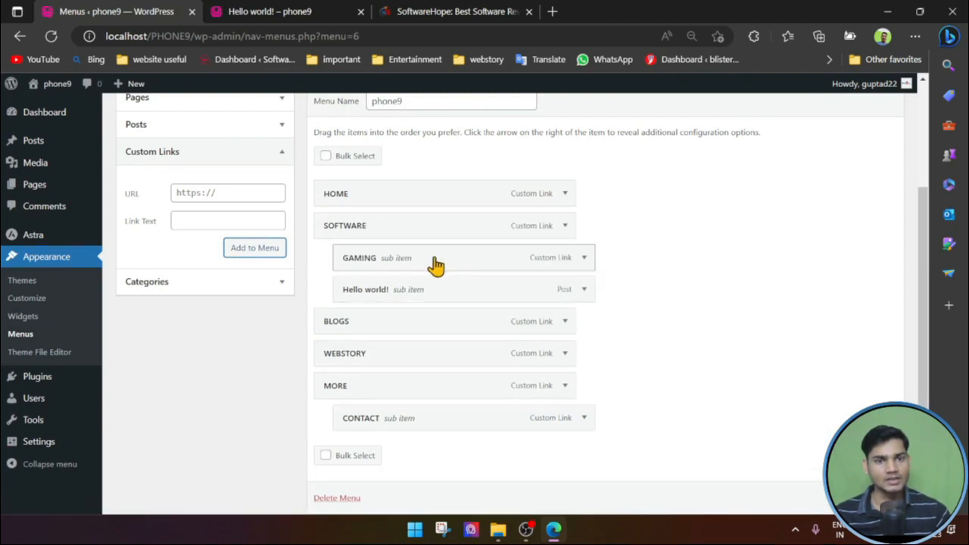
{"action": "left_click_drag", "start_coordinate": [389, 296], "coordinate": [396, 321]}
{"action": "scroll", "coordinate": [572, 367], "scroll_direction": "up", "scroll_amount": 3}
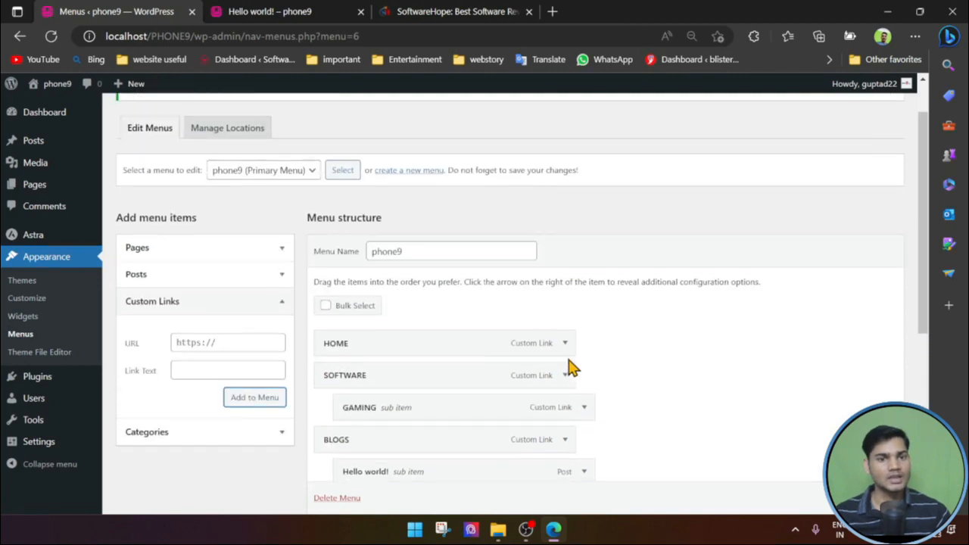
- Add a custom link named ACTION with the URL # and nest it as a sub item under GAMING
{"action": "scroll", "coordinate": [572, 367], "scroll_direction": "down", "scroll_amount": 2}
{"action": "left_click", "coordinate": [210, 194]}
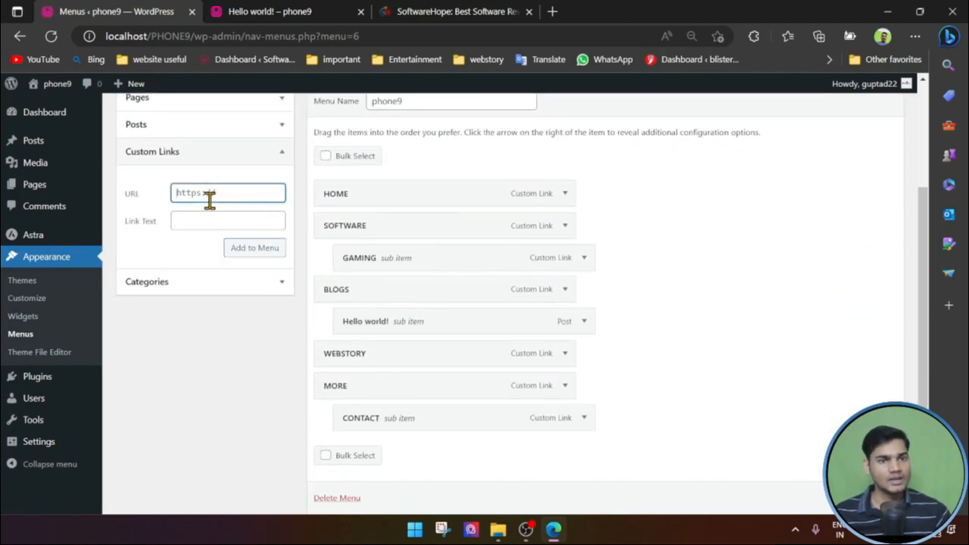
{"action": "left_click", "coordinate": [205, 221]}
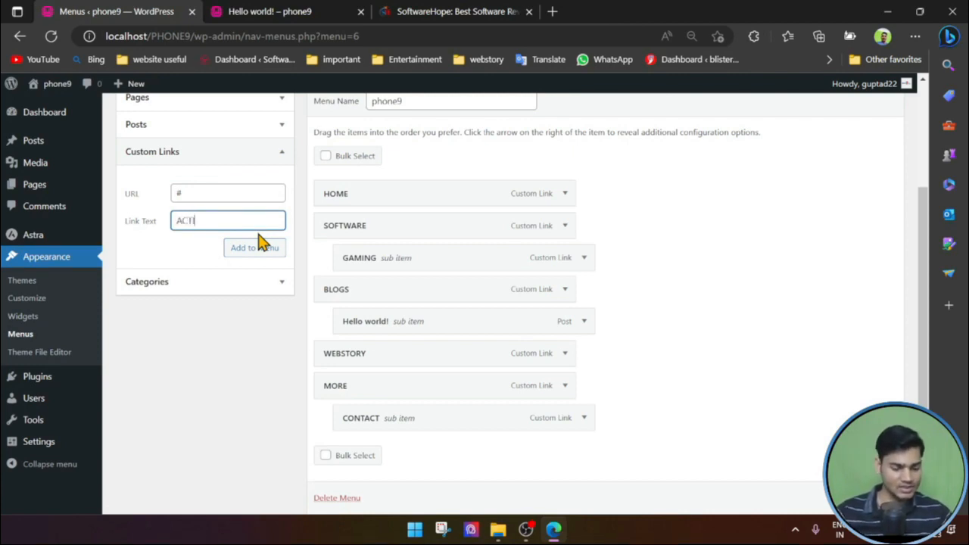
{"action": "left_click", "coordinate": [256, 248]}
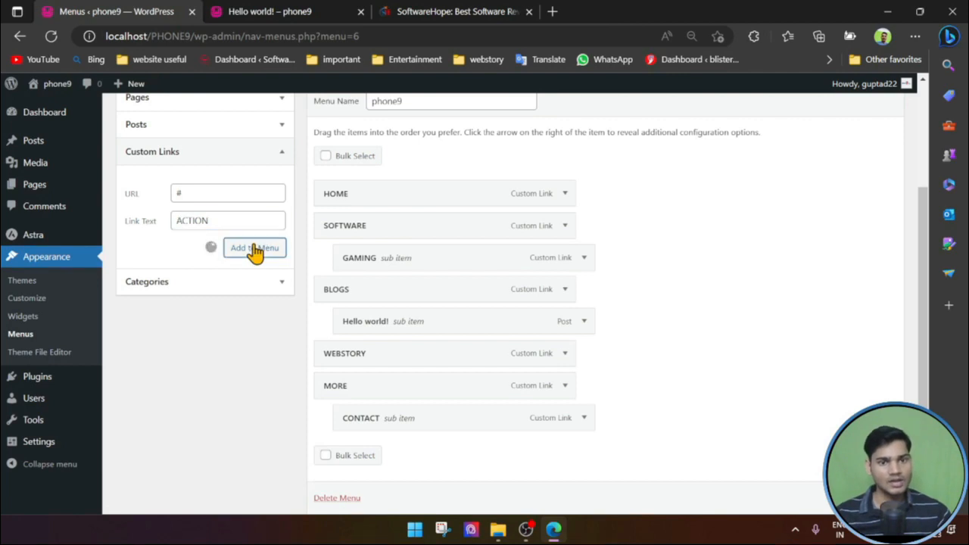
{"action": "left_click_drag", "start_coordinate": [396, 446], "coordinate": [465, 269]}
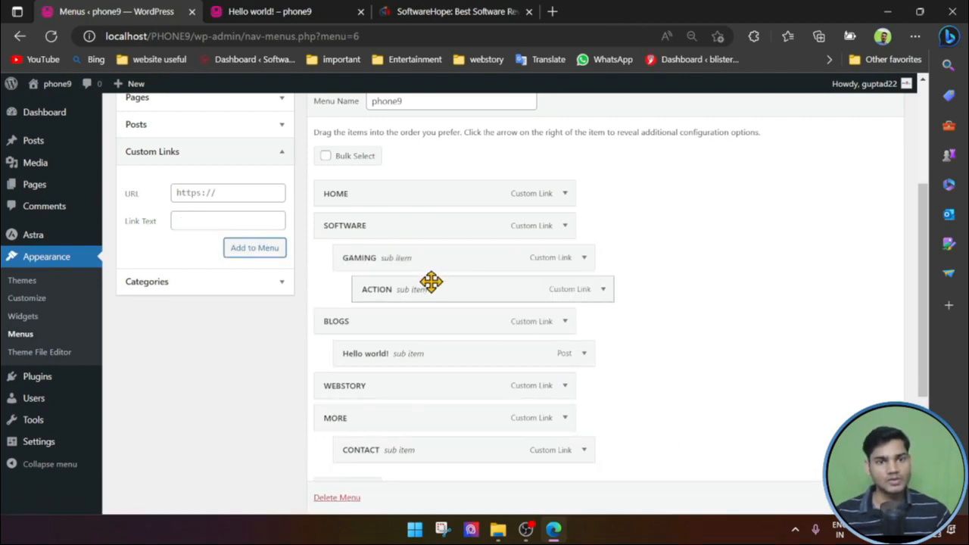
- Add a custom link named BOARD with the URL #, nested under GAMING alongside ACTION, and save the menu
{"action": "left_click", "coordinate": [203, 190]}
{"action": "left_click", "coordinate": [208, 219]}
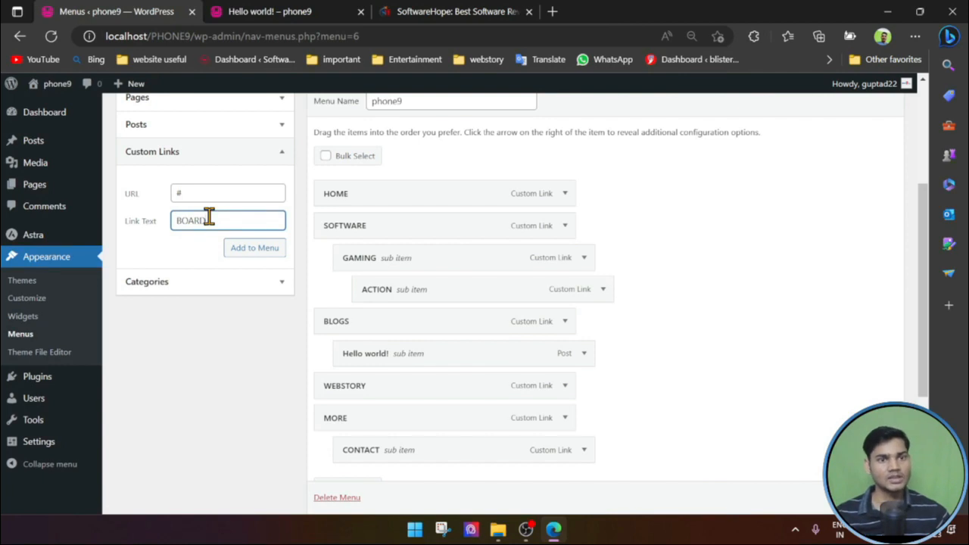
{"action": "left_click", "coordinate": [244, 255]}
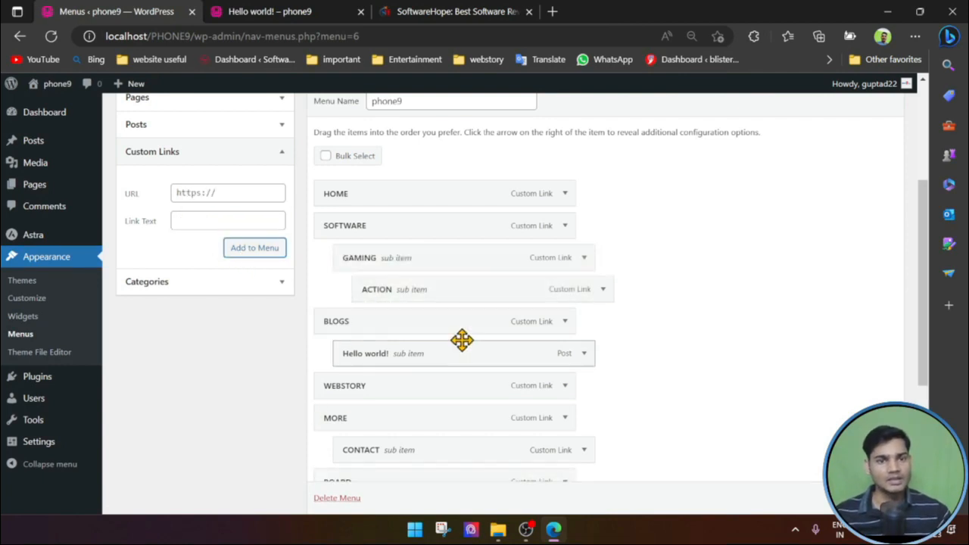
{"action": "scroll", "coordinate": [454, 363], "scroll_direction": "down", "scroll_amount": 2}
{"action": "scroll", "coordinate": [447, 389], "scroll_direction": "up", "scroll_amount": 2}
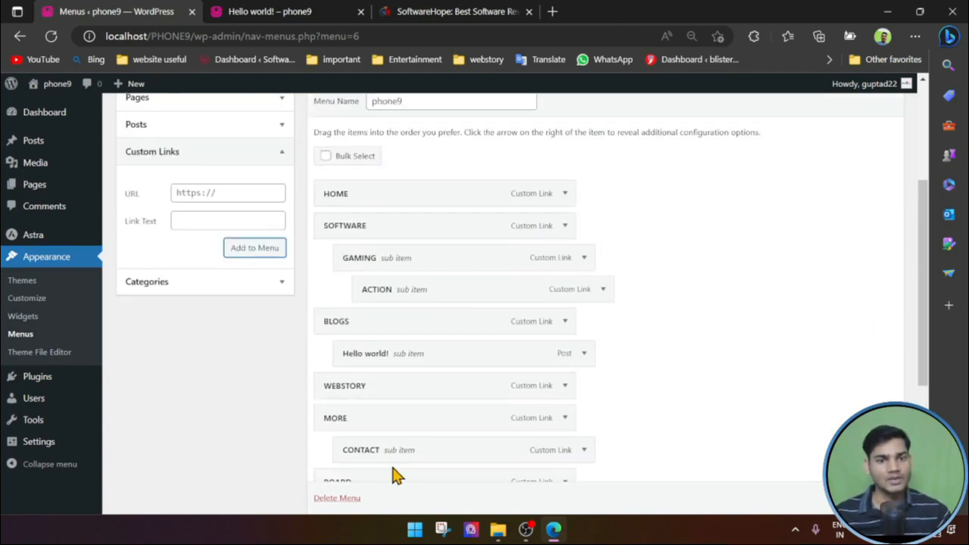
{"action": "scroll", "coordinate": [394, 476], "scroll_direction": "down", "scroll_amount": 3}
{"action": "left_click_drag", "start_coordinate": [366, 339], "coordinate": [424, 156]}
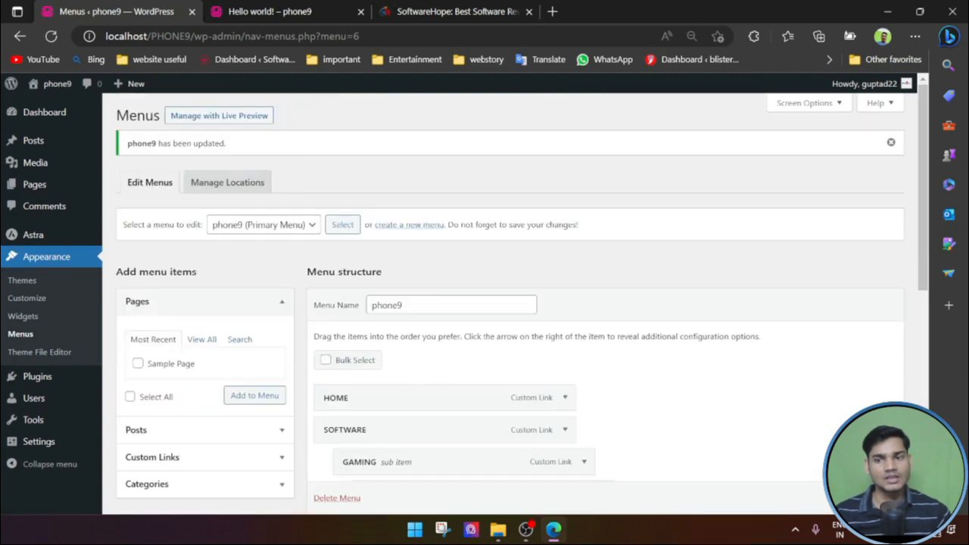
- Switch to the live site and check the SOFTWARE, GAMING and MORE submenus in the header navigation
{"action": "scroll", "coordinate": [772, 384], "scroll_direction": "down", "scroll_amount": 2}
{"action": "scroll", "coordinate": [145, 186], "scroll_direction": "up", "scroll_amount": 2}
{"action": "scroll", "coordinate": [249, 260], "scroll_direction": "down", "scroll_amount": 1}
{"action": "scroll", "coordinate": [249, 260], "scroll_direction": "up", "scroll_amount": 1}
{"action": "mouse_move", "coordinate": [57, 91]}
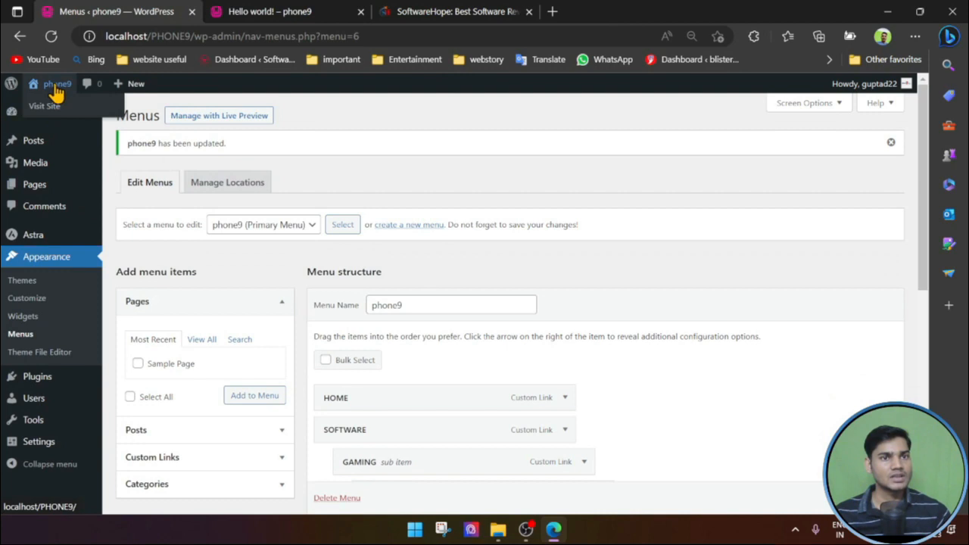
{"action": "left_click", "coordinate": [235, 11]}
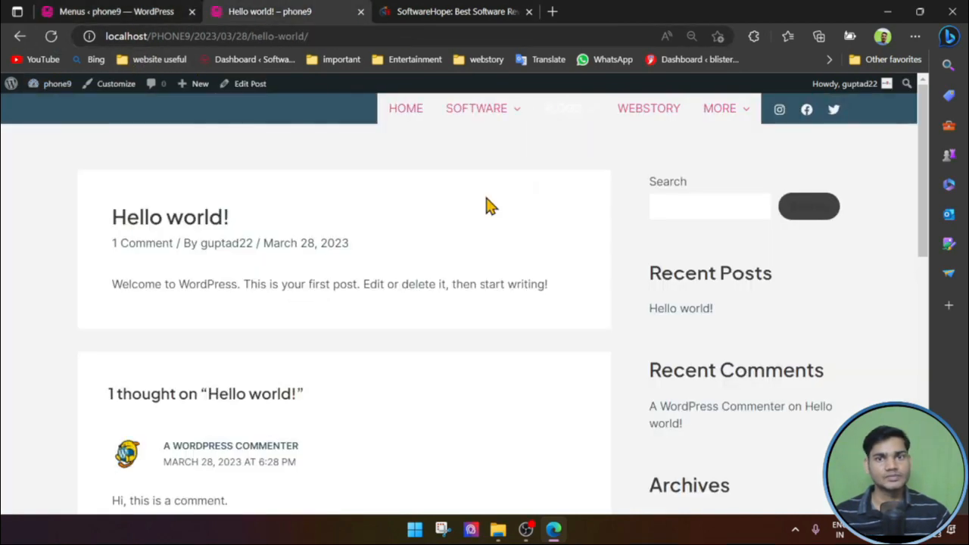
{"action": "mouse_move", "coordinate": [497, 117]}
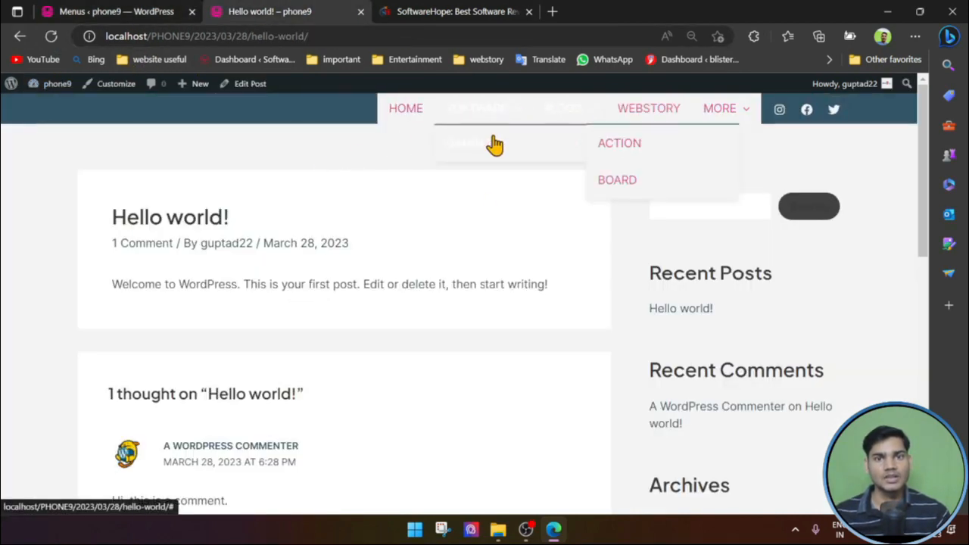
{"action": "left_click", "coordinate": [494, 144]}
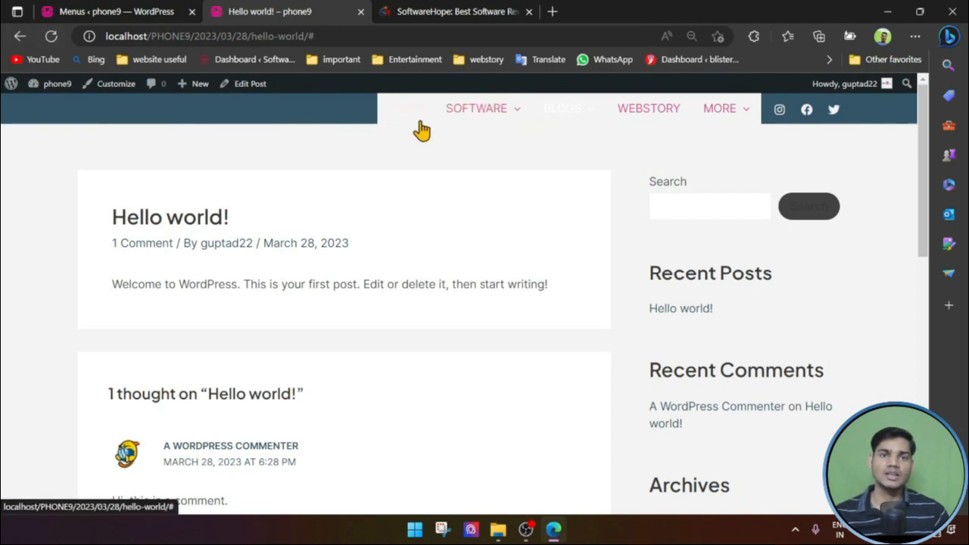
{"action": "mouse_move", "coordinate": [714, 129]}
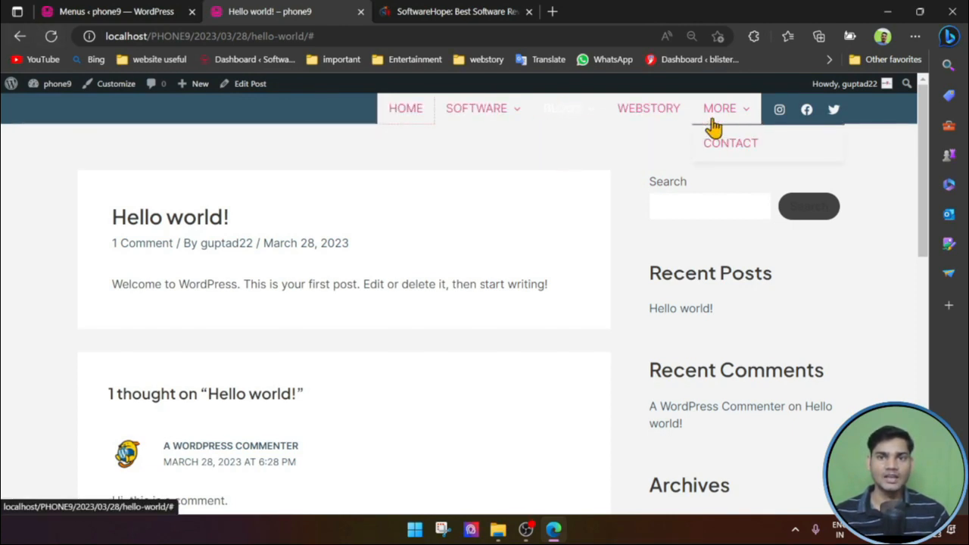
{"action": "mouse_move", "coordinate": [500, 128]}
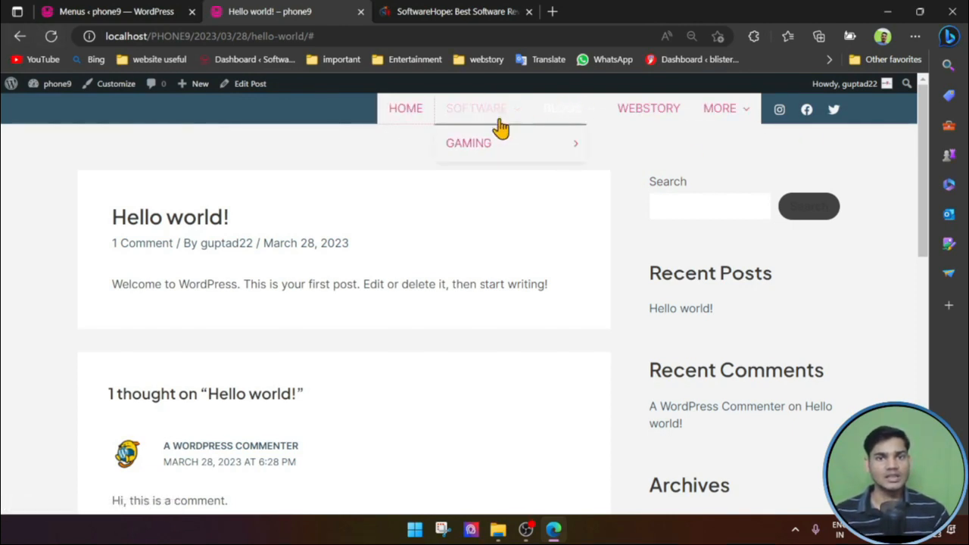
- Open the site customizer from the live page and go to the primary menu's design settings
{"action": "left_click", "coordinate": [105, 87]}
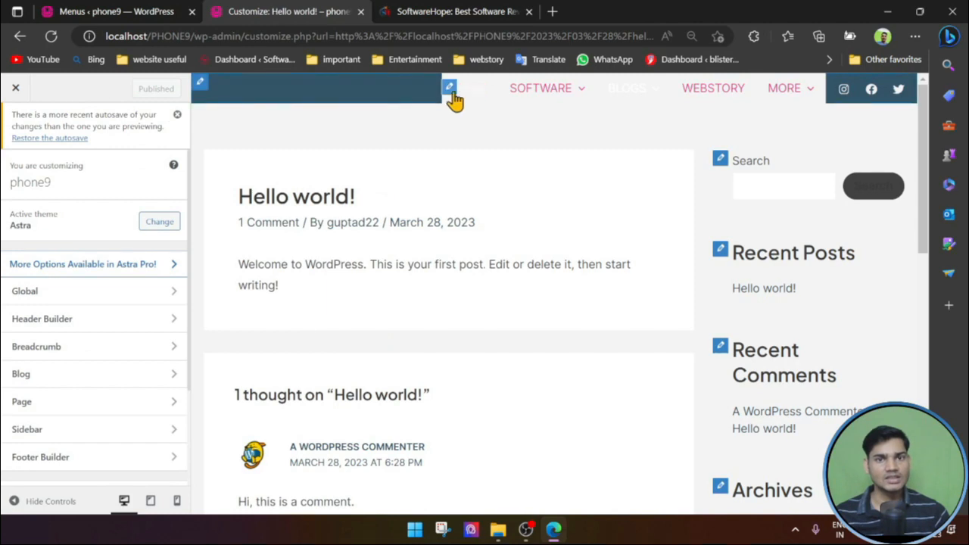
{"action": "left_click", "coordinate": [422, 93]}
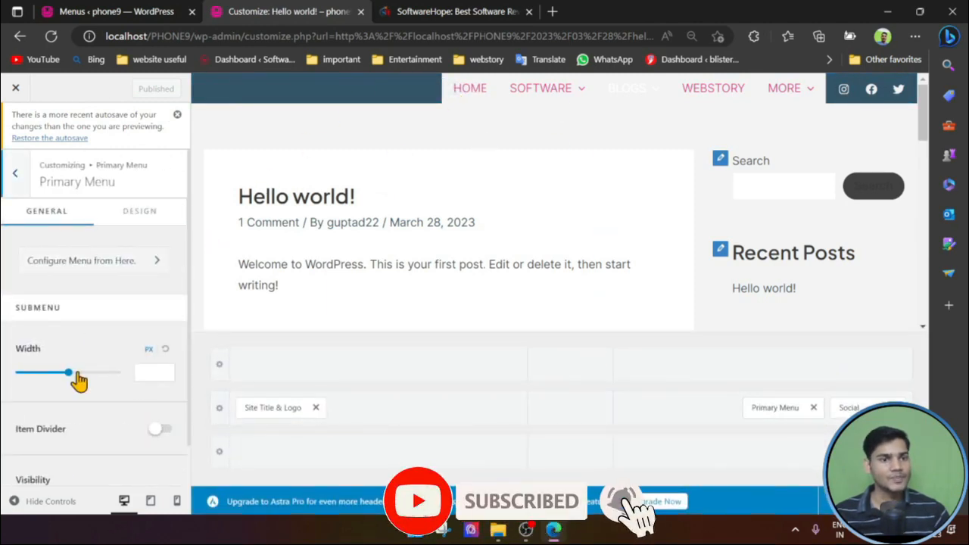
{"action": "left_click", "coordinate": [140, 212]}
{"action": "scroll", "coordinate": [105, 280], "scroll_direction": "down", "scroll_amount": 3}
{"action": "scroll", "coordinate": [114, 326], "scroll_direction": "down", "scroll_amount": 5}
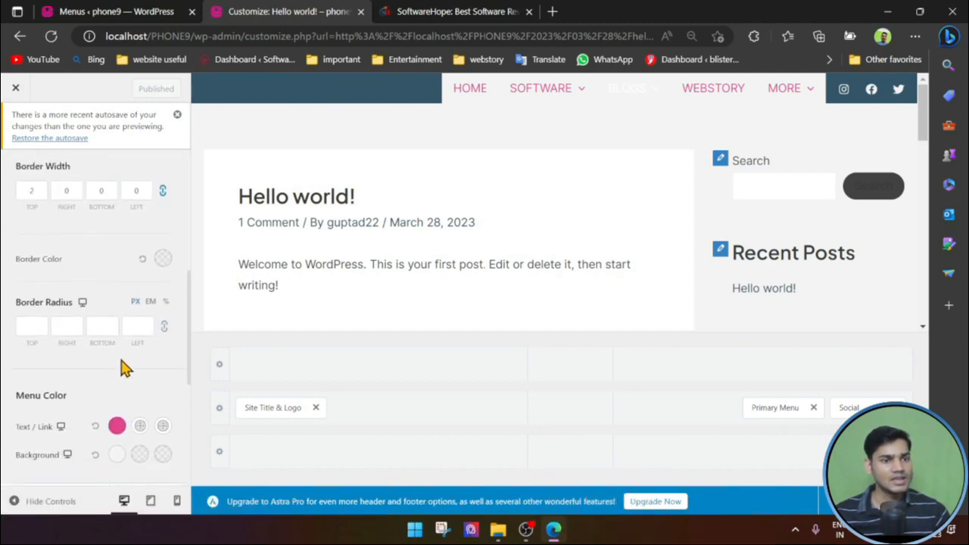
- Set the primary menu's normal text/link colour to blue 101AE3C2 and its hover colour to red D81515
{"action": "left_click", "coordinate": [117, 307]}
{"action": "scroll", "coordinate": [113, 371], "scroll_direction": "down", "scroll_amount": 2}
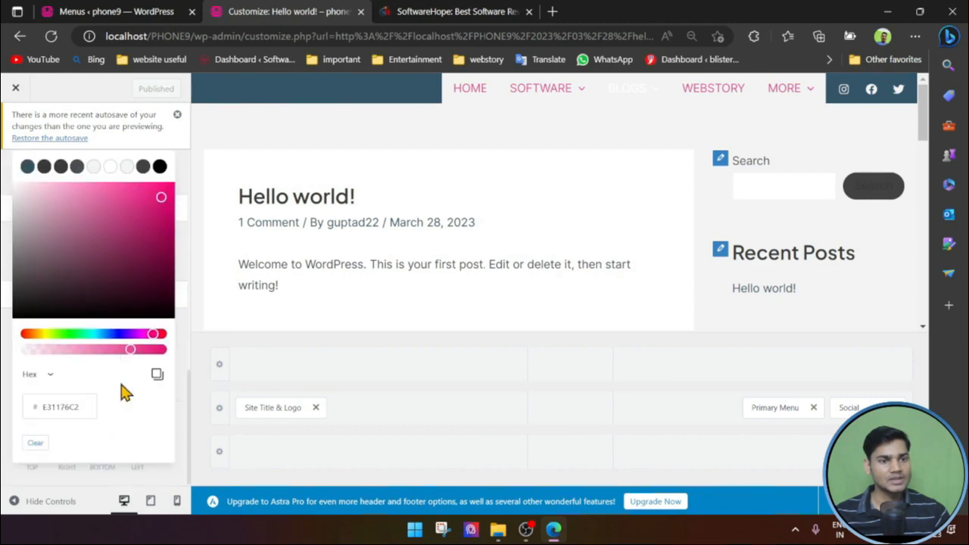
{"action": "left_click", "coordinate": [118, 337]}
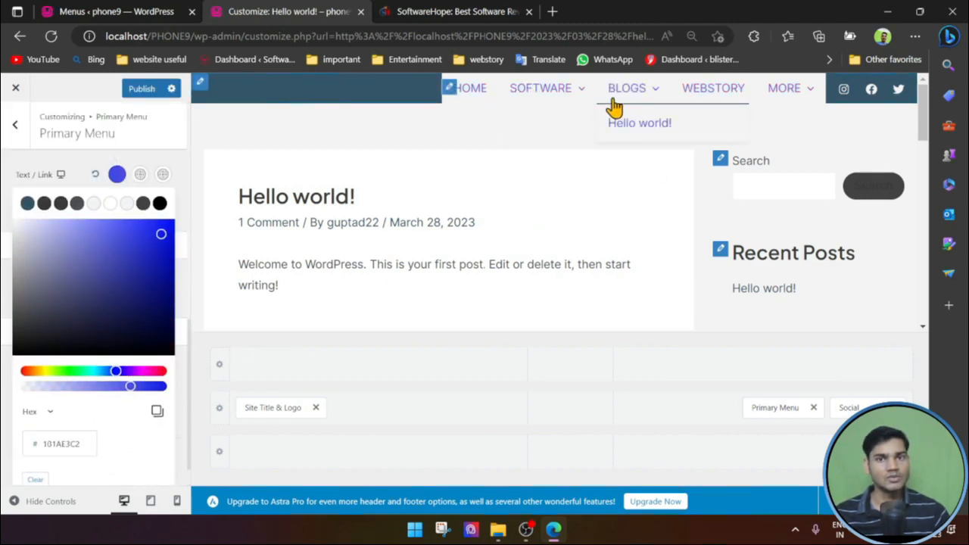
{"action": "mouse_move", "coordinate": [655, 94]}
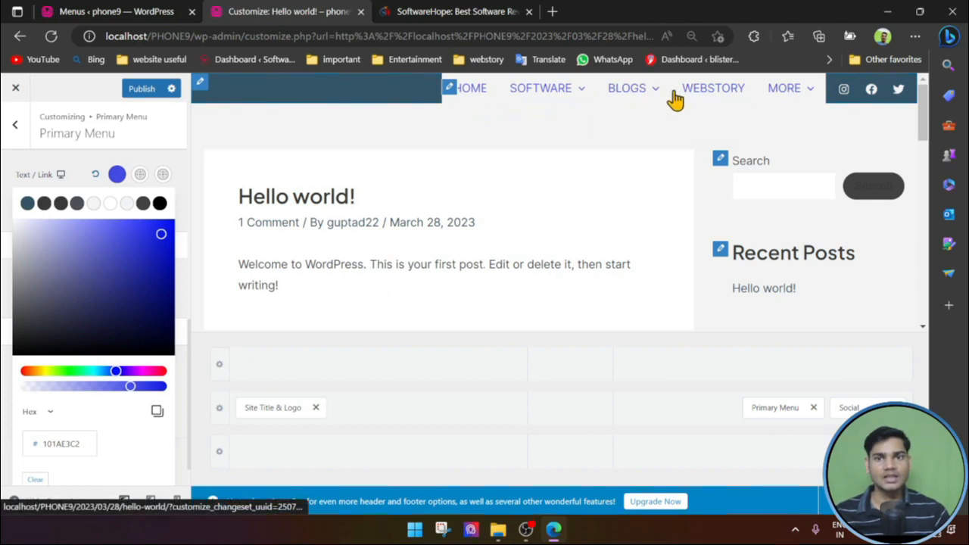
{"action": "left_click", "coordinate": [141, 181]}
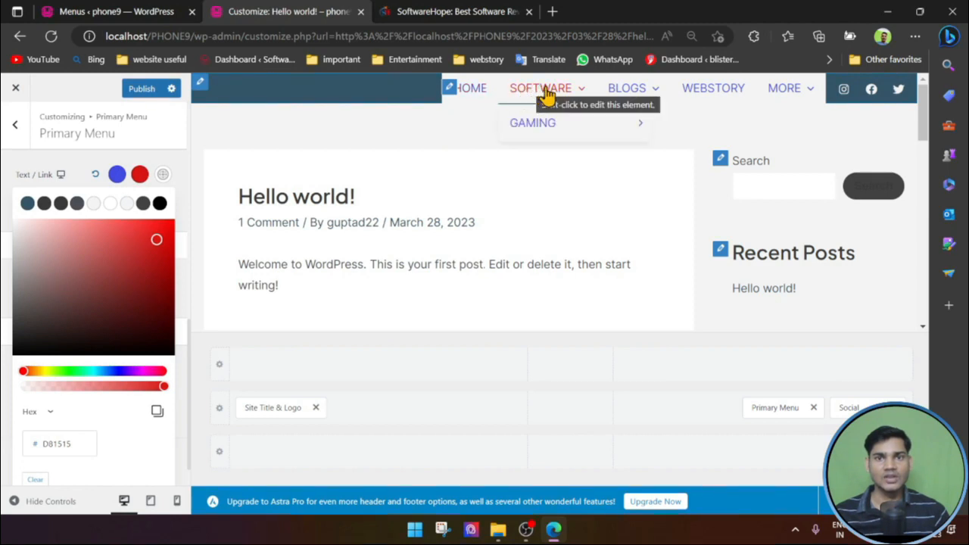
{"action": "mouse_move", "coordinate": [615, 100]}
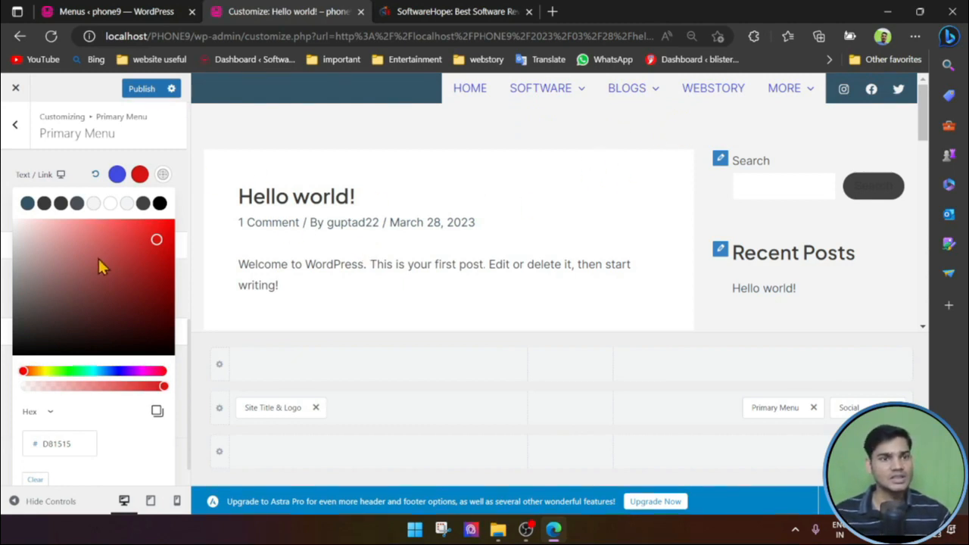
- Try a green active text/link colour for the primary menu and preview it on the menu items
{"action": "left_click", "coordinate": [163, 176]}
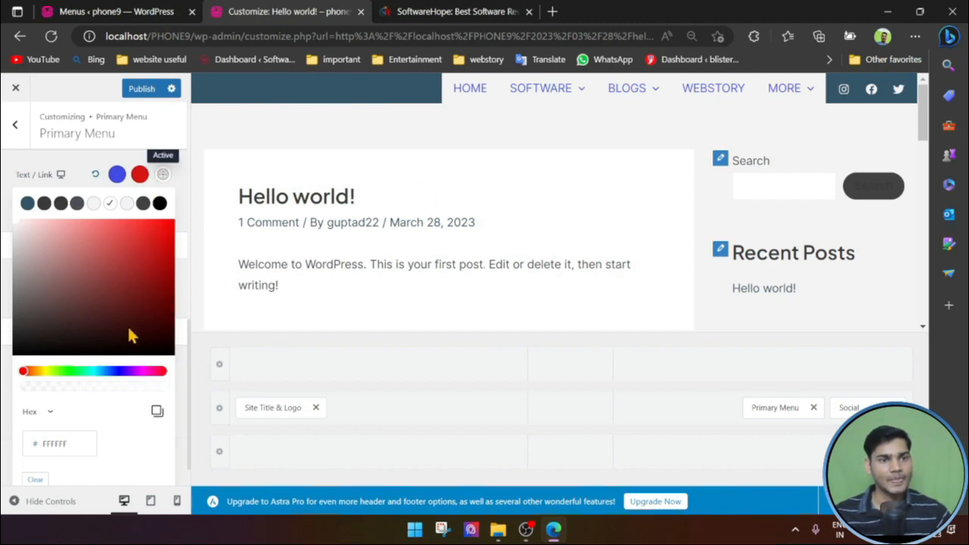
{"action": "left_click", "coordinate": [66, 372]}
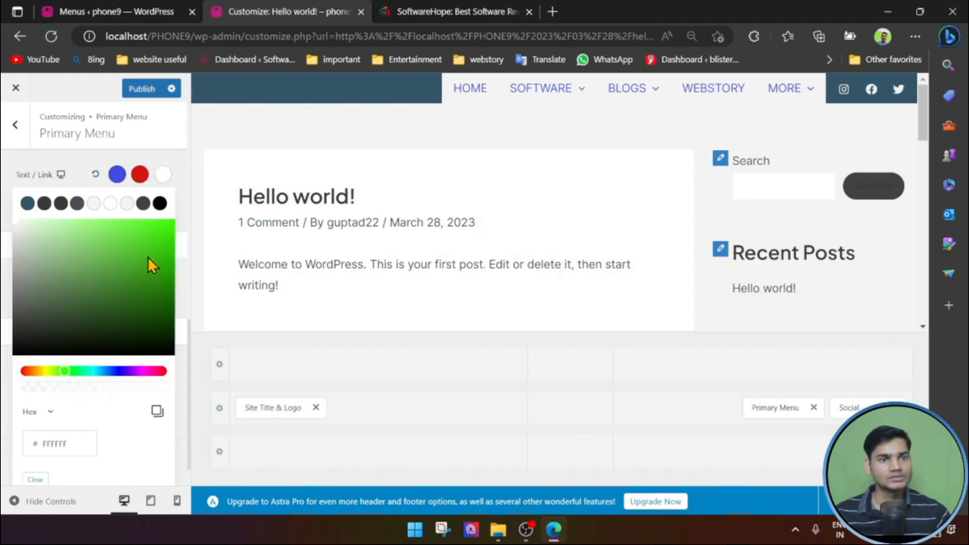
{"action": "left_click", "coordinate": [124, 254]}
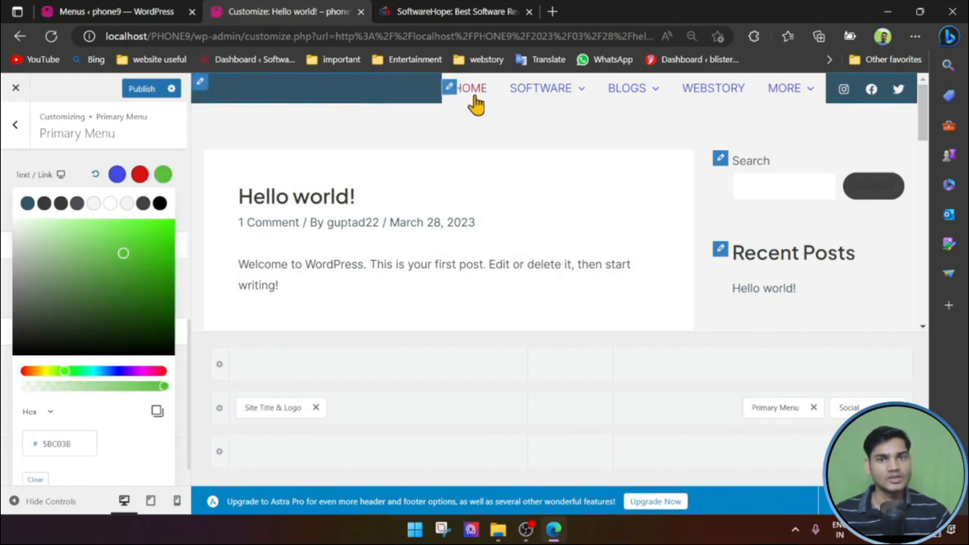
{"action": "mouse_move", "coordinate": [538, 95]}
{"action": "mouse_move", "coordinate": [567, 123]}
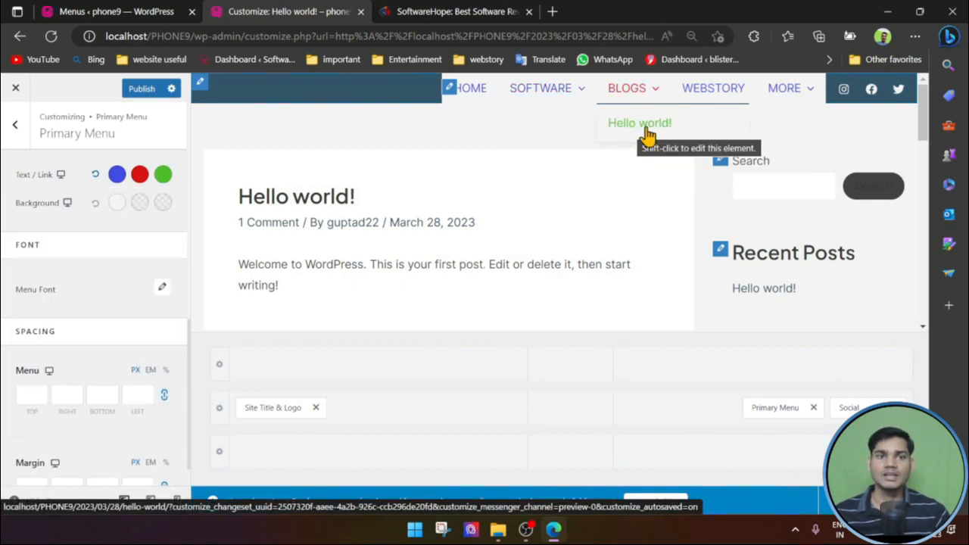
- Set the primary menu's active text/link colour to the white FFFFFF preset
{"action": "left_click", "coordinate": [163, 176]}
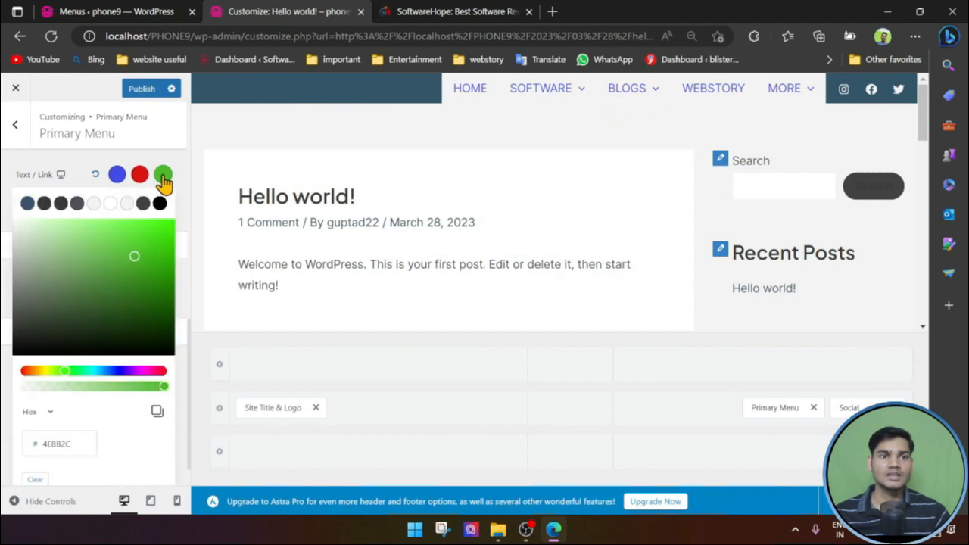
{"action": "left_click", "coordinate": [110, 202]}
{"action": "mouse_move", "coordinate": [630, 131]}
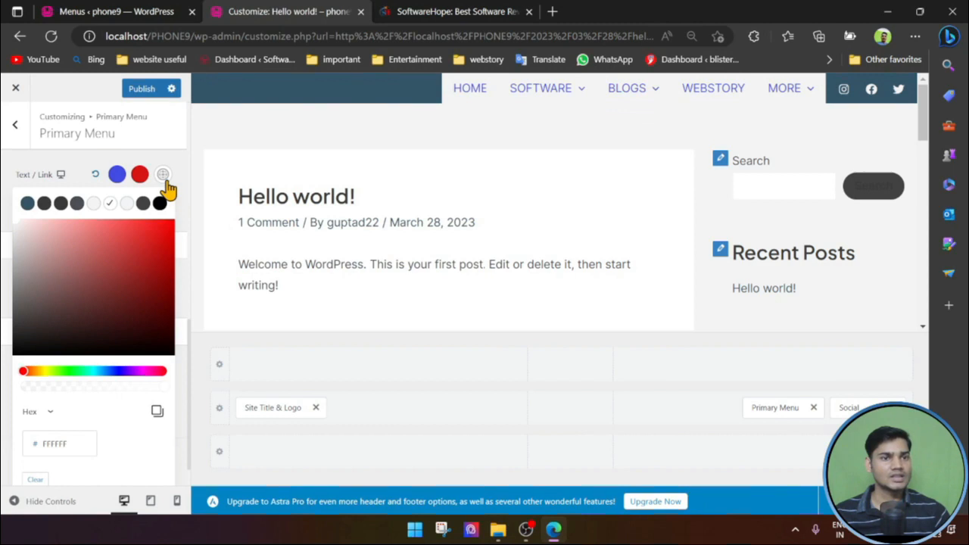
- Set the primary menu's active text/link colour to green 2A8707 and preview it on the SOFTWARE item and its sub items
{"action": "left_click", "coordinate": [64, 372]}
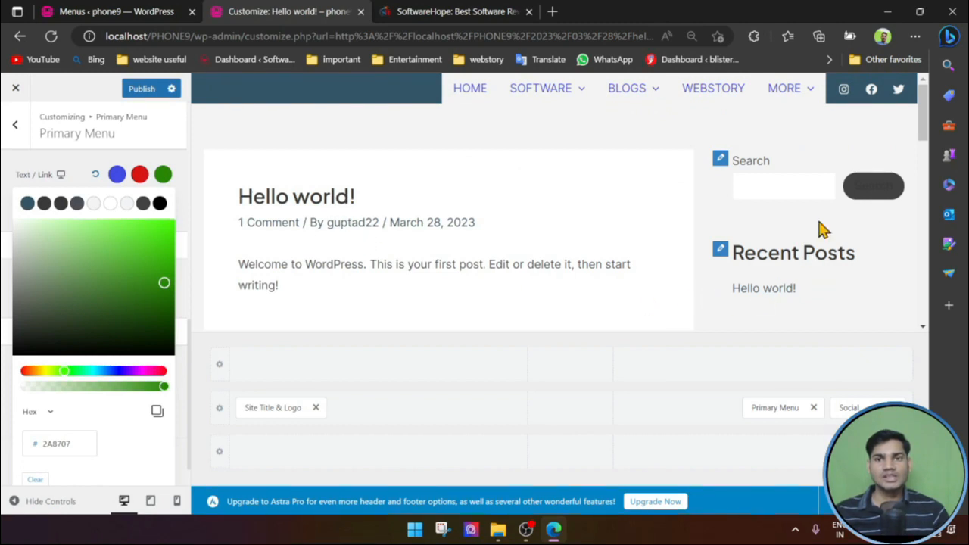
{"action": "mouse_move", "coordinate": [550, 91]}
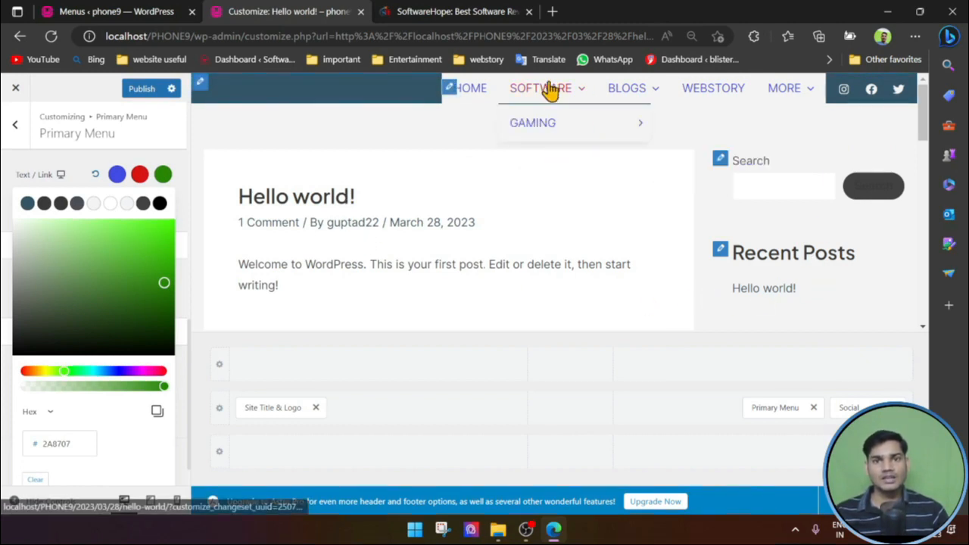
{"action": "mouse_move", "coordinate": [540, 129]}
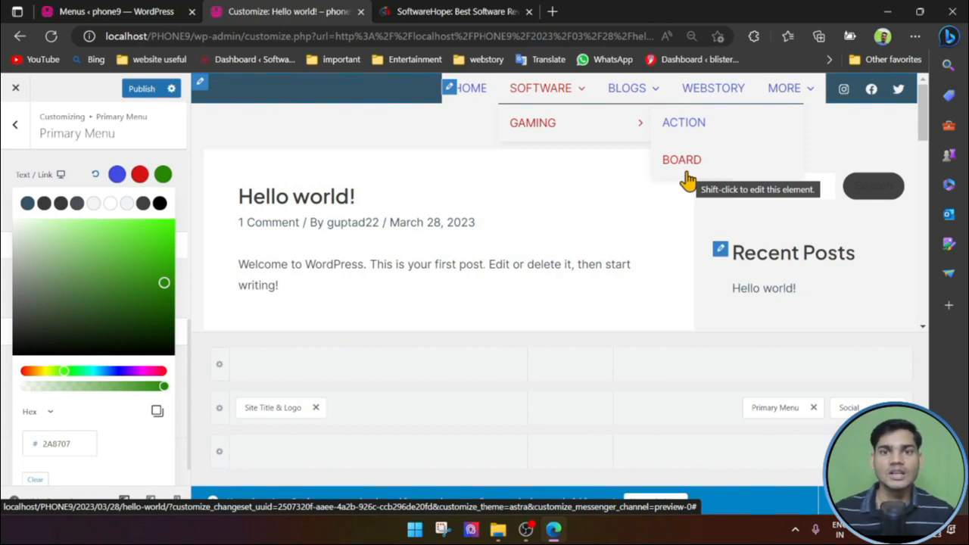
{"action": "mouse_move", "coordinate": [640, 125]}
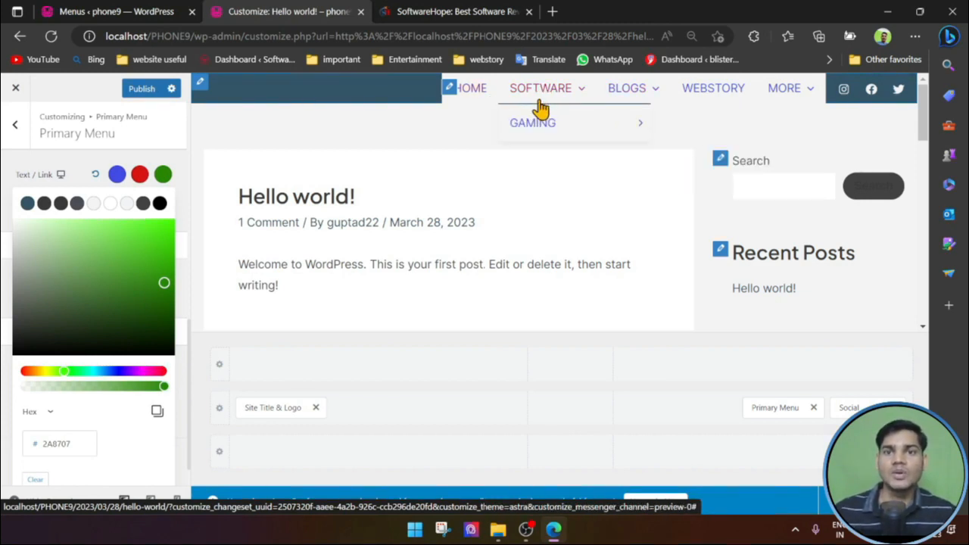
{"action": "mouse_move", "coordinate": [515, 98]}
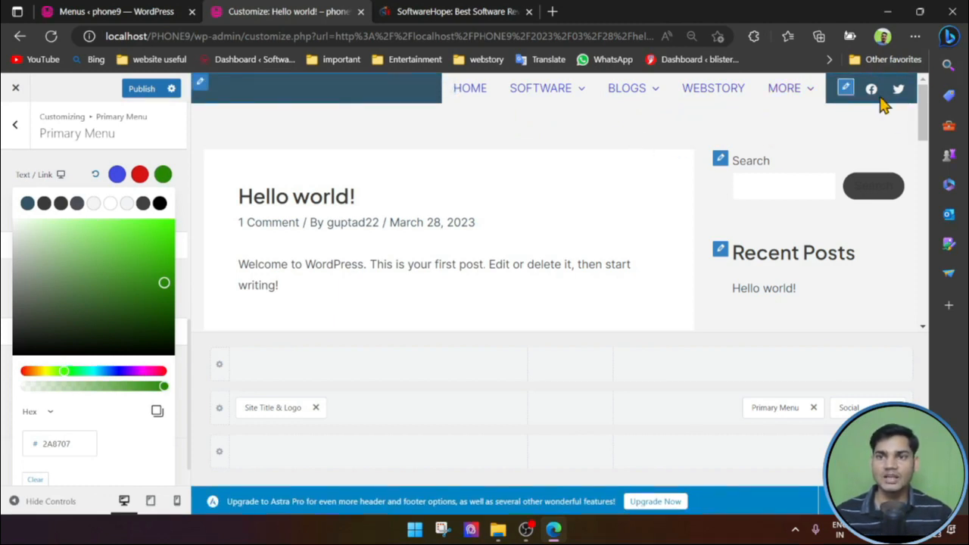
- Open the header's social icons settings and hide the Instagram, Facebook and Twitter icons
{"action": "left_click", "coordinate": [846, 90]}
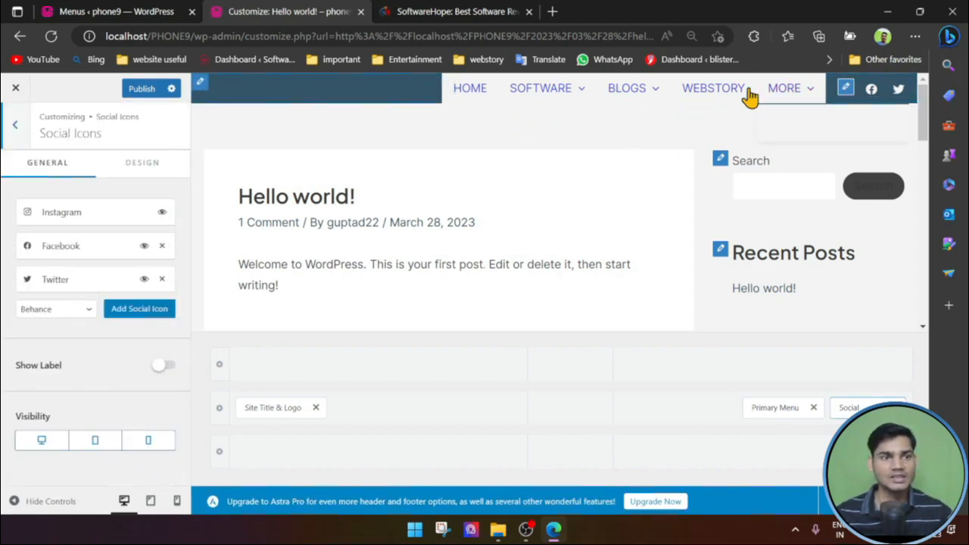
{"action": "left_click", "coordinate": [162, 212]}
{"action": "left_click", "coordinate": [144, 246]}
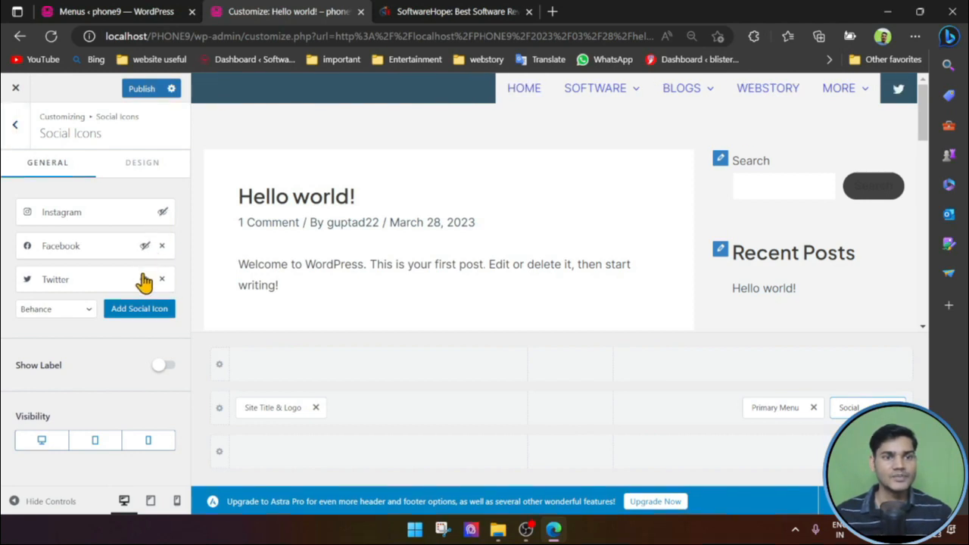
{"action": "left_click", "coordinate": [144, 280]}
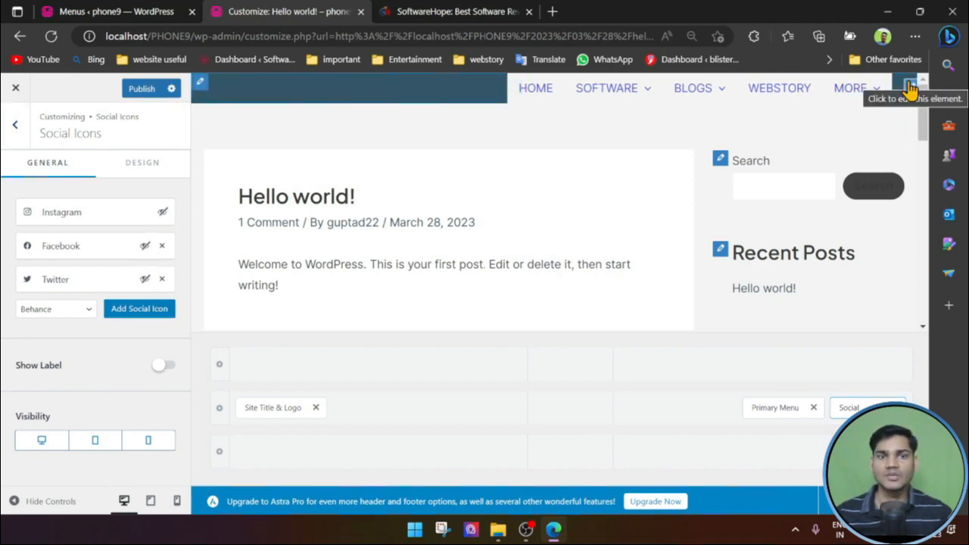
- Make the Instagram, Facebook and Twitter header icons visible again
{"action": "left_click", "coordinate": [161, 213]}
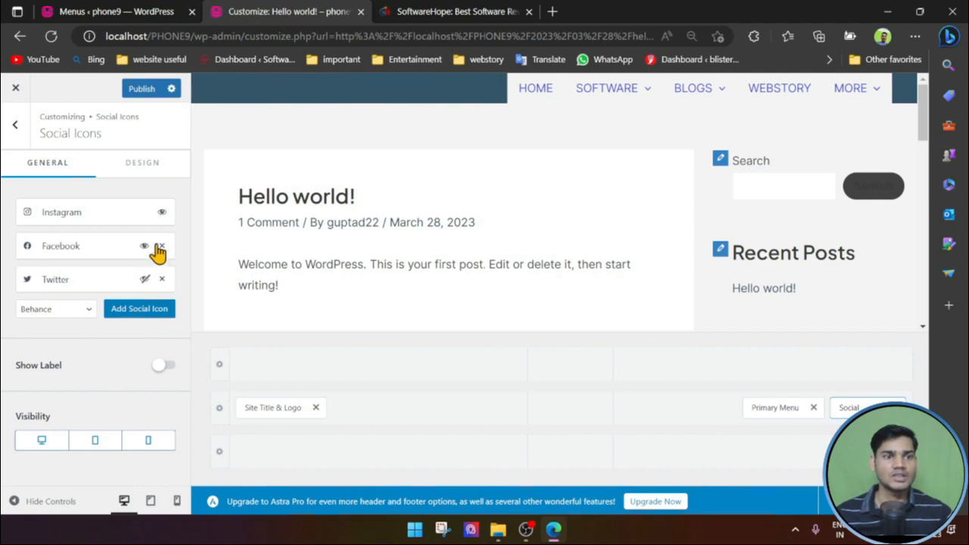
{"action": "left_click", "coordinate": [143, 246]}
{"action": "left_click", "coordinate": [144, 280]}
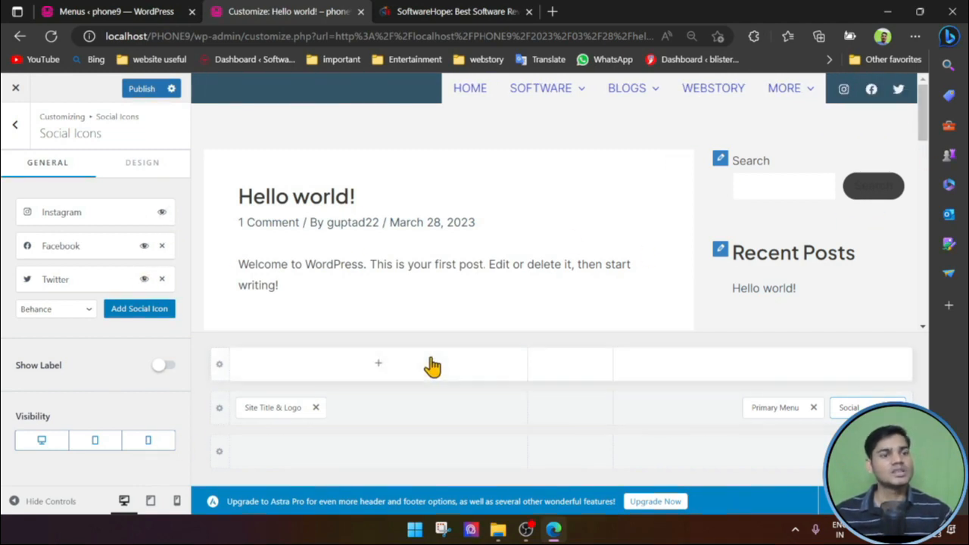
- Publish the customizer changes, return to the main customizer options and preview the primary menu's colours on its items
{"action": "left_click", "coordinate": [19, 138]}
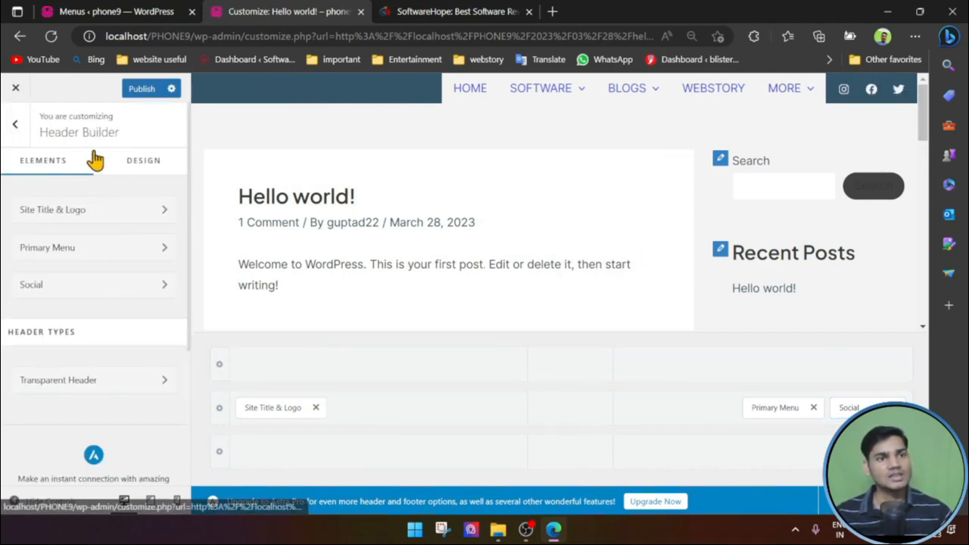
{"action": "left_click", "coordinate": [140, 89]}
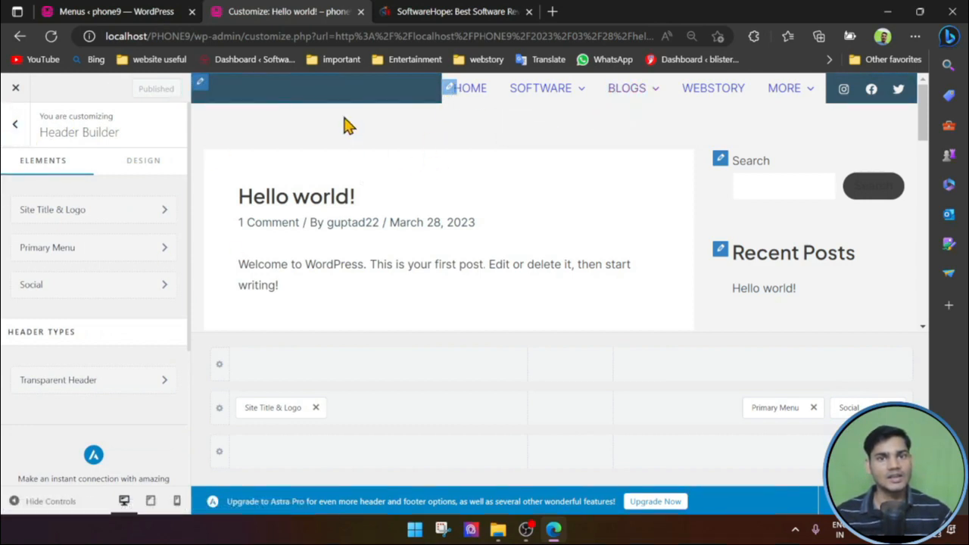
{"action": "left_click", "coordinate": [15, 123]}
{"action": "scroll", "coordinate": [104, 364], "scroll_direction": "down", "scroll_amount": 2}
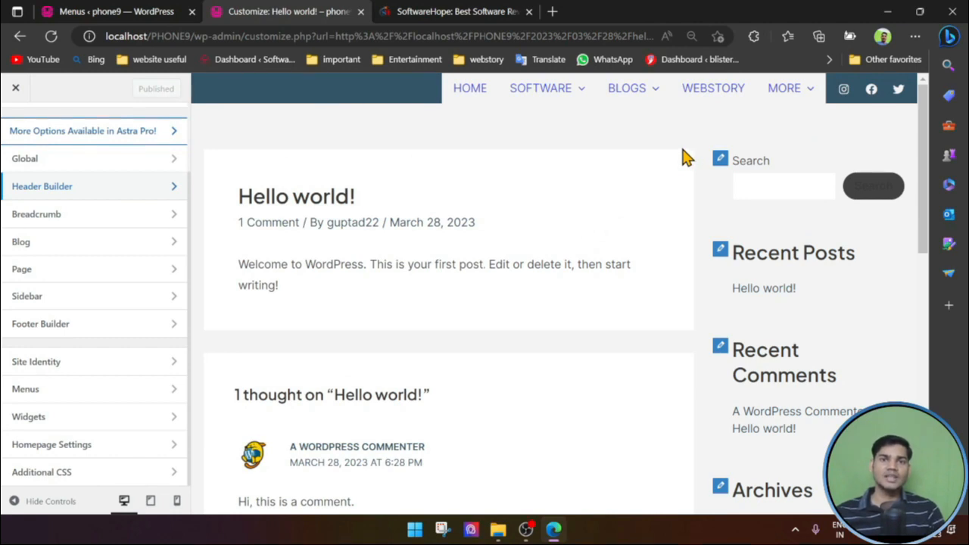
{"action": "mouse_move", "coordinate": [643, 108]}
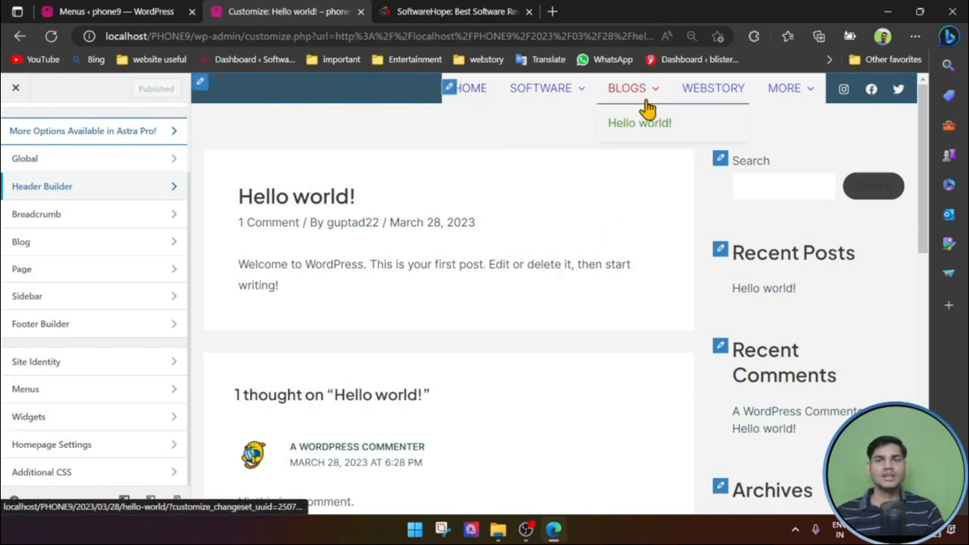
{"action": "mouse_move", "coordinate": [556, 114]}
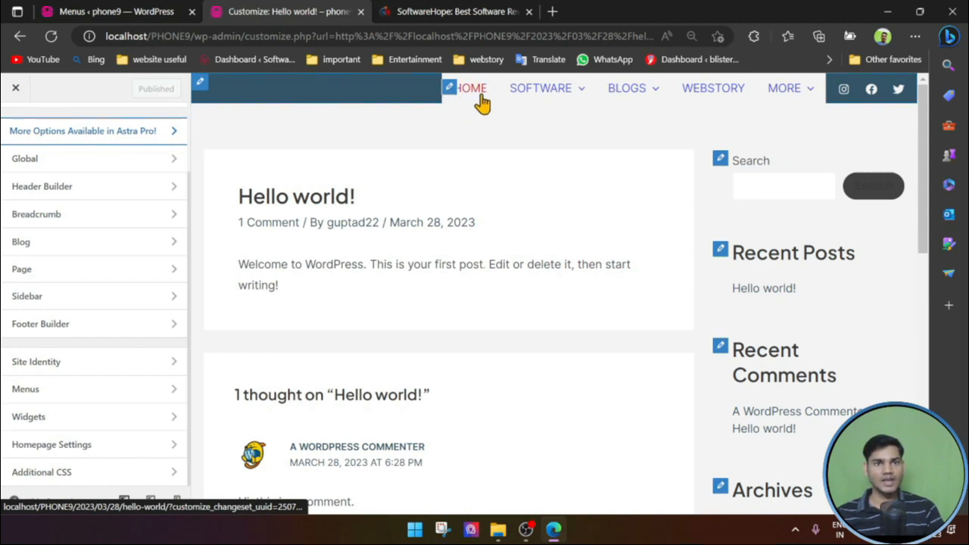
{"action": "left_click", "coordinate": [140, 10]}
{"action": "scroll", "coordinate": [409, 341], "scroll_direction": "down", "scroll_amount": 3}
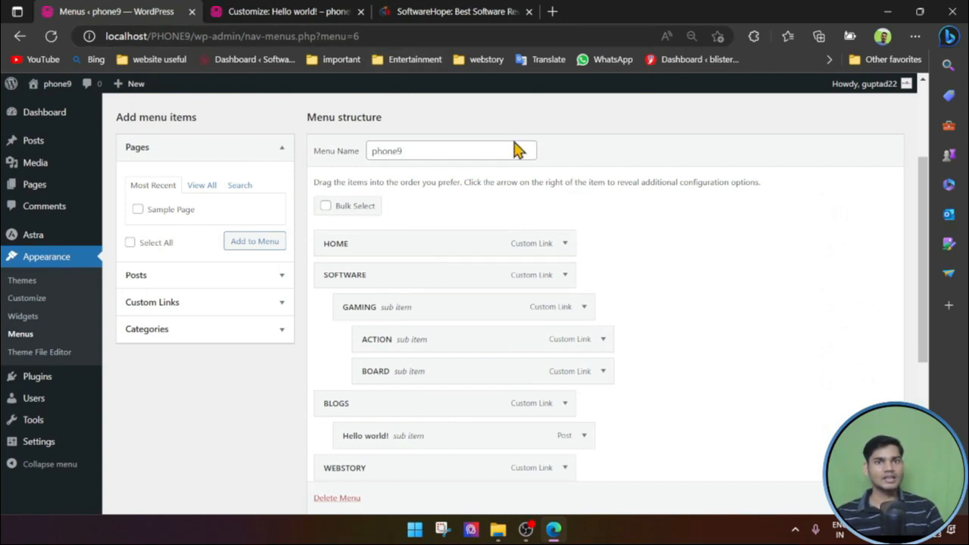
{"action": "left_click", "coordinate": [469, 12]}
{"action": "left_click", "coordinate": [372, 36]}
{"action": "key", "text": "ctrl+c"}
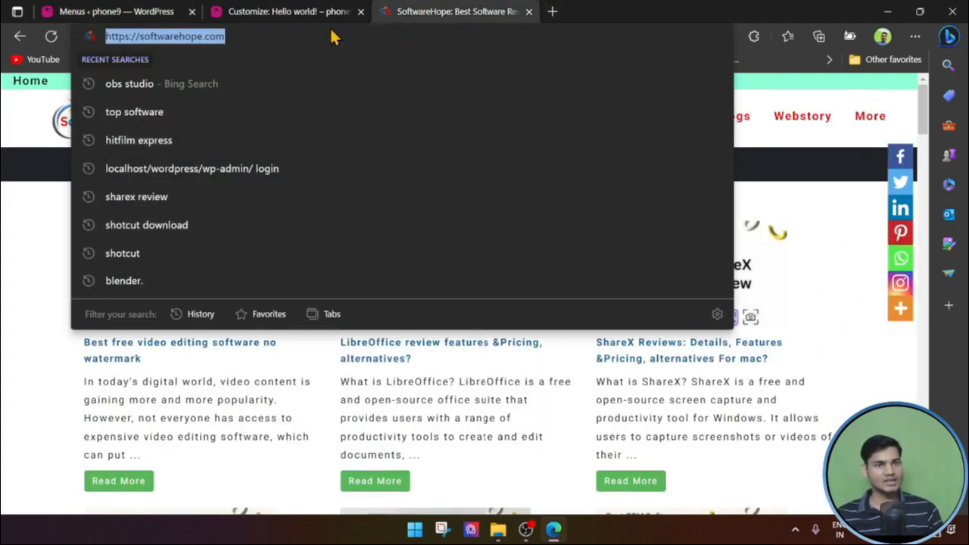
{"action": "left_click", "coordinate": [144, 11]}
{"action": "left_click", "coordinate": [566, 245]}
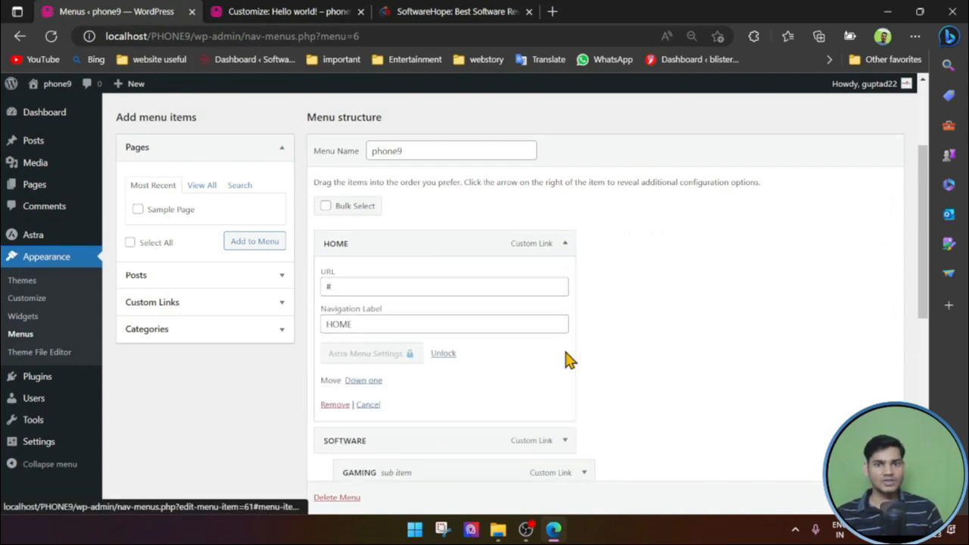
{"action": "double_click", "coordinate": [328, 288]}
{"action": "key", "text": "ctrl+v"}
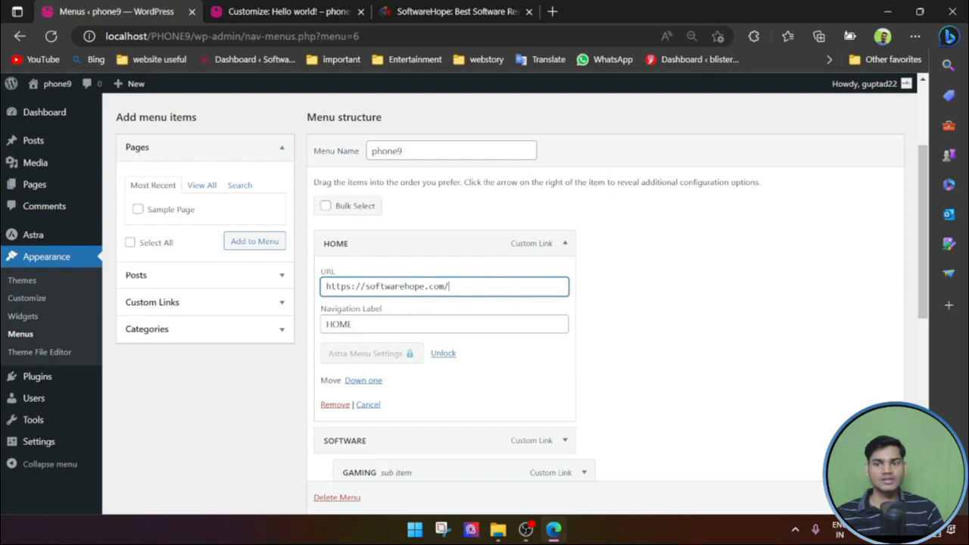
{"action": "left_click", "coordinate": [864, 497]}
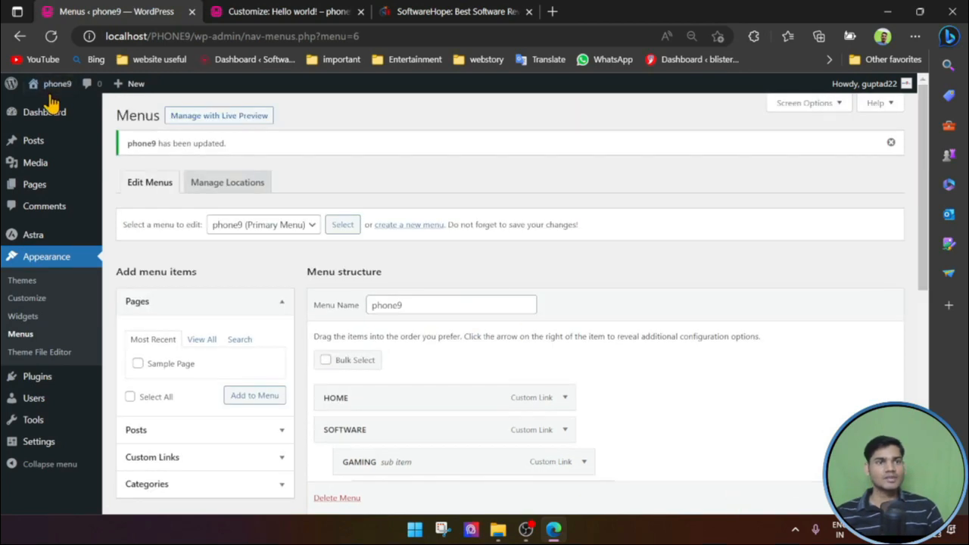
- Reload and close the customizer, test the HOME link on the live site, and return to the WordPress menu editor
{"action": "mouse_move", "coordinate": [54, 101]}
{"action": "left_click", "coordinate": [463, 12]}
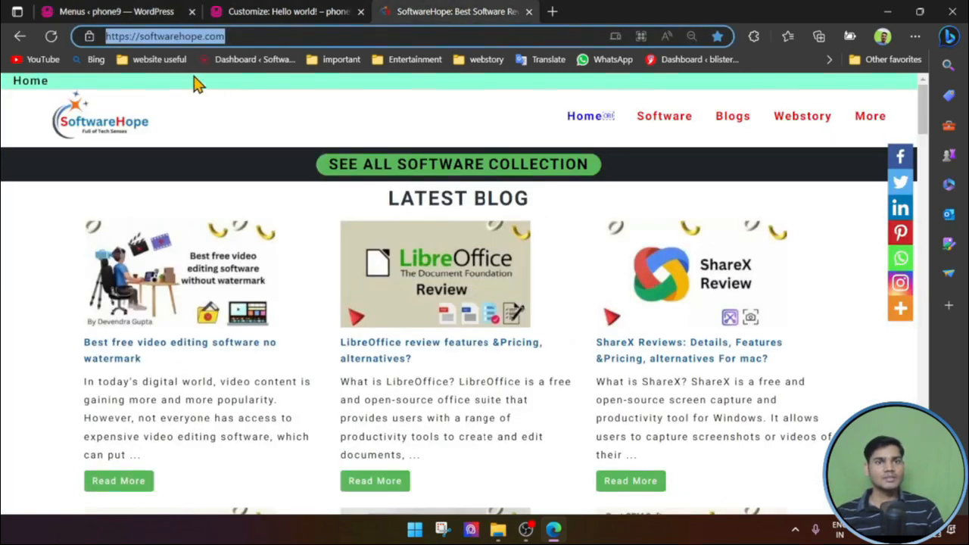
{"action": "left_click", "coordinate": [283, 12]}
{"action": "left_click", "coordinate": [51, 36]}
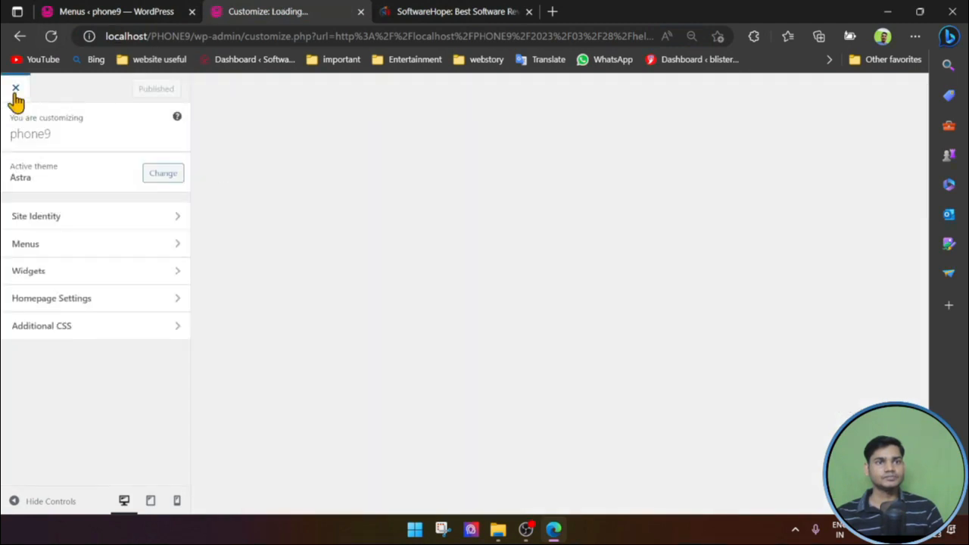
{"action": "left_click", "coordinate": [15, 89]}
{"action": "left_click", "coordinate": [405, 114]}
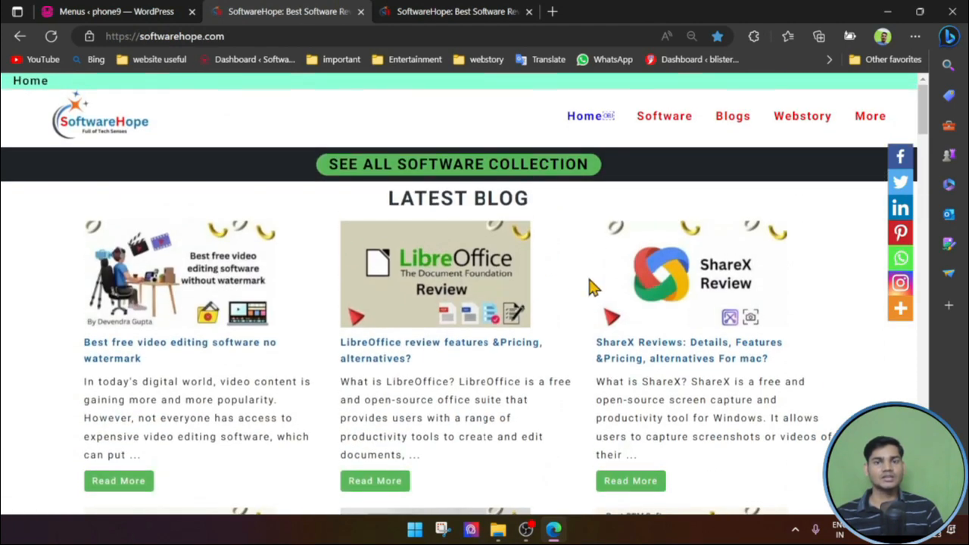
{"action": "left_click", "coordinate": [114, 11]}
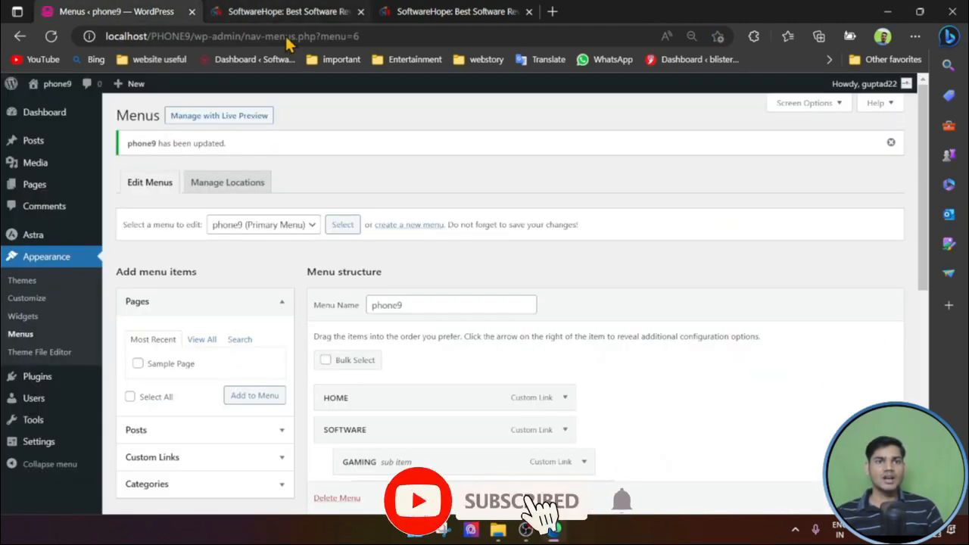